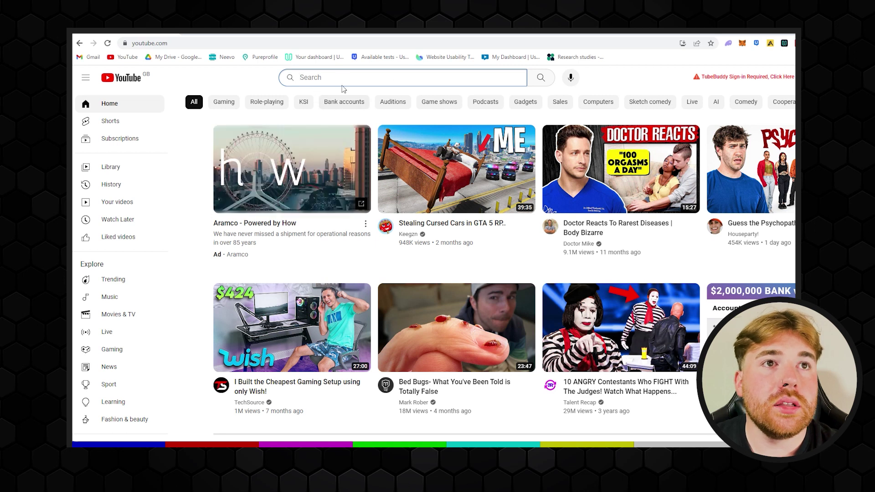
type("th")
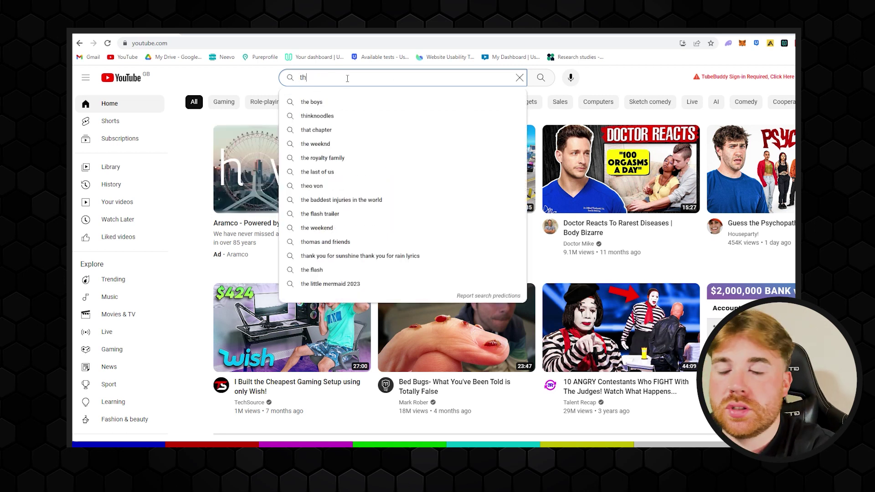
type("e dark knight cinematic sc")
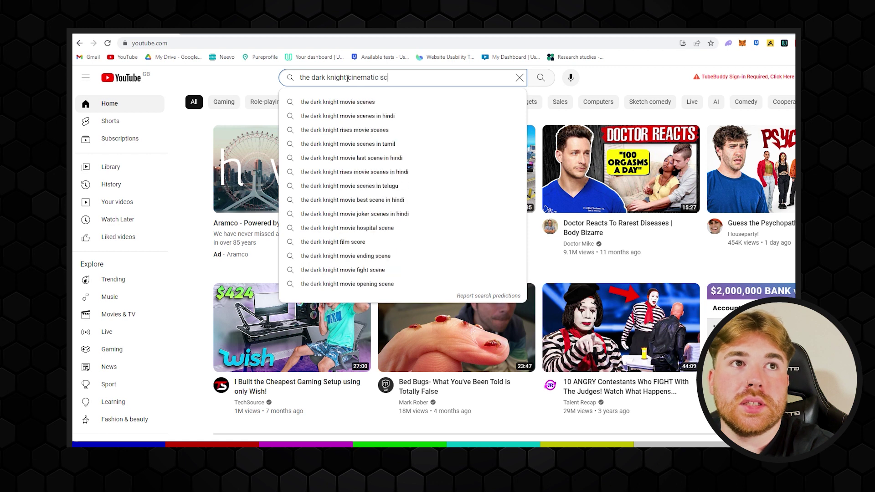
type("enes")
Search YouTube for 'the dark knight cinematic scenes'.
key("Return")
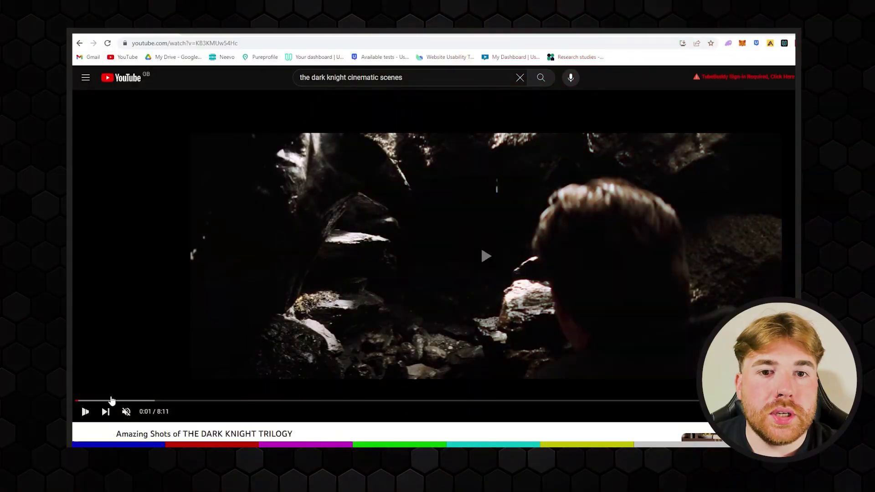
Skip the trilogy video ahead and pause it on the Wayne Manor shot at 6:50.
left_click_drag(102, 404, 651, 362)
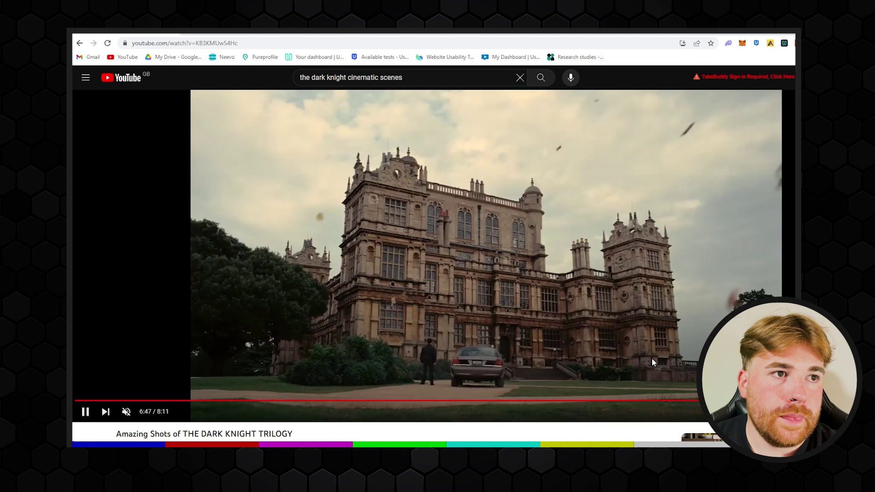
left_click(570, 341)
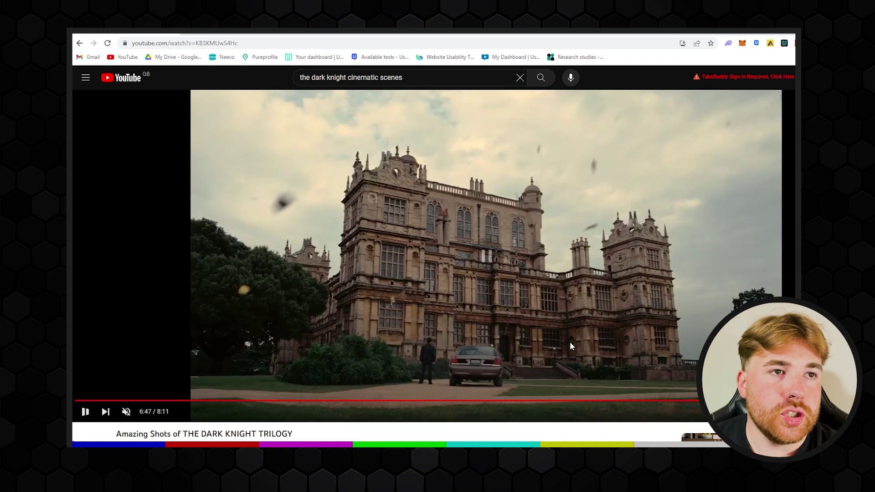
left_click(442, 214)
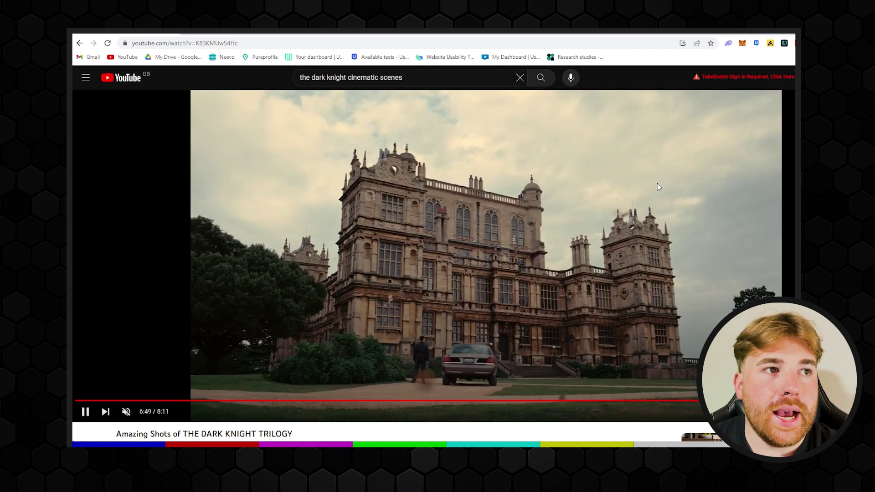
left_click(499, 141)
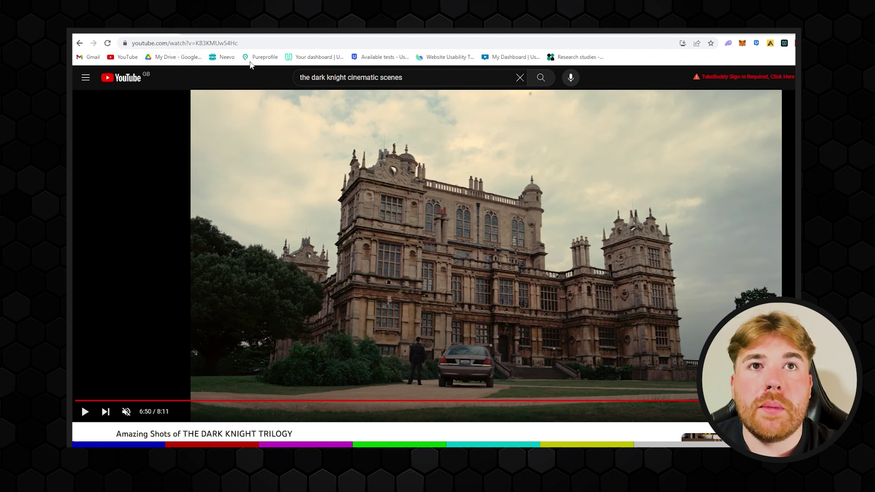
Load the video in Y2Mate by adding 'pi' to the address, then convert it to 1080p MP4.
left_click(157, 47)
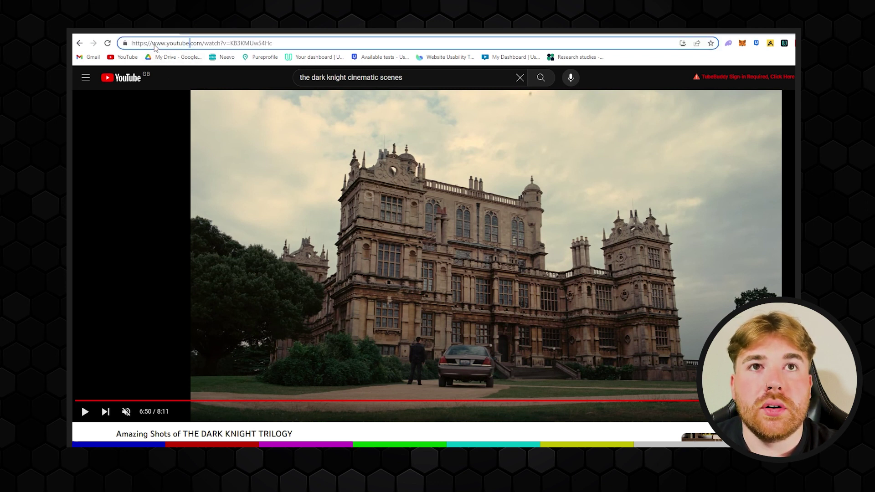
type("pp")
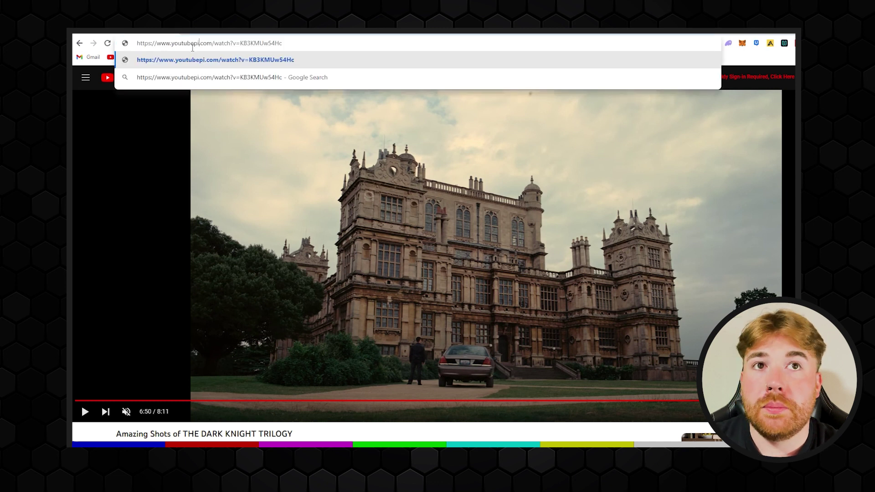
key("Return")
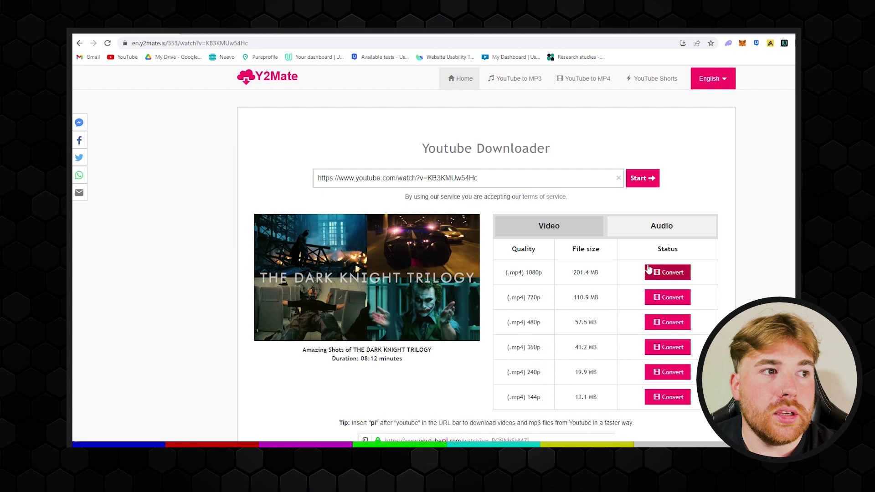
left_click(663, 273)
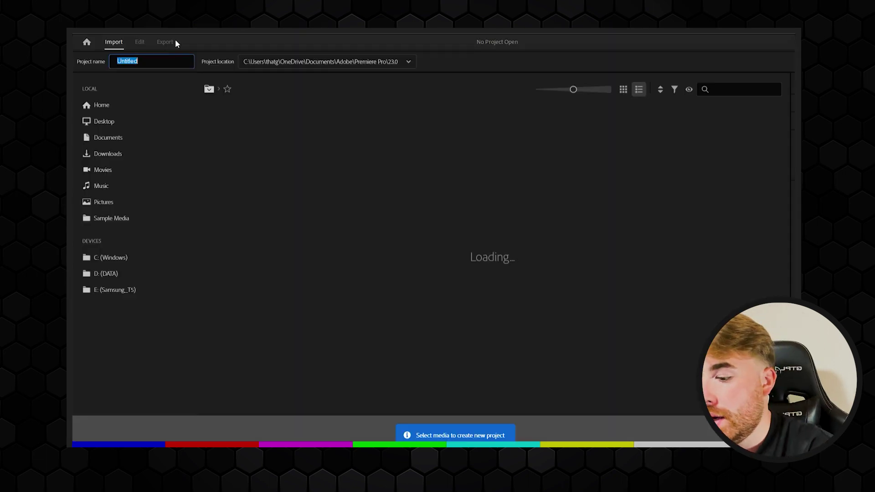
type("dadk knight")
Start the 'dark knight' project with the y2mate clip from the Downloads folder.
left_click(130, 138)
left_click(132, 153)
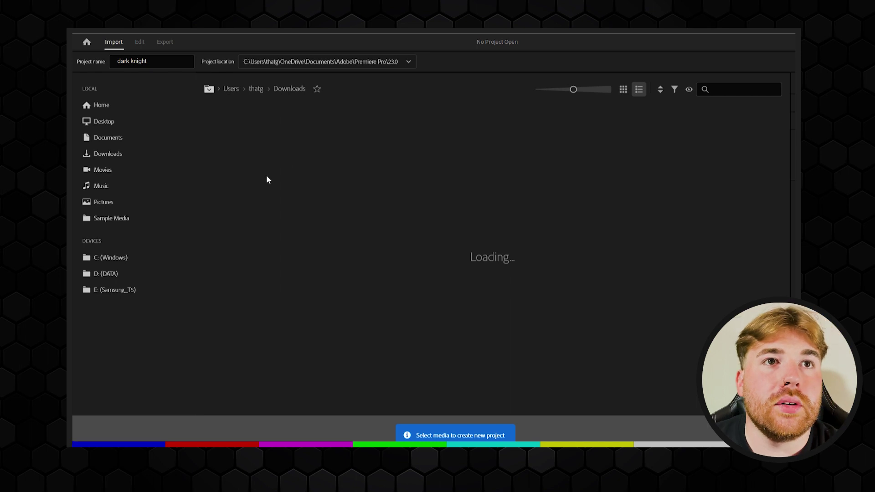
left_click(210, 145)
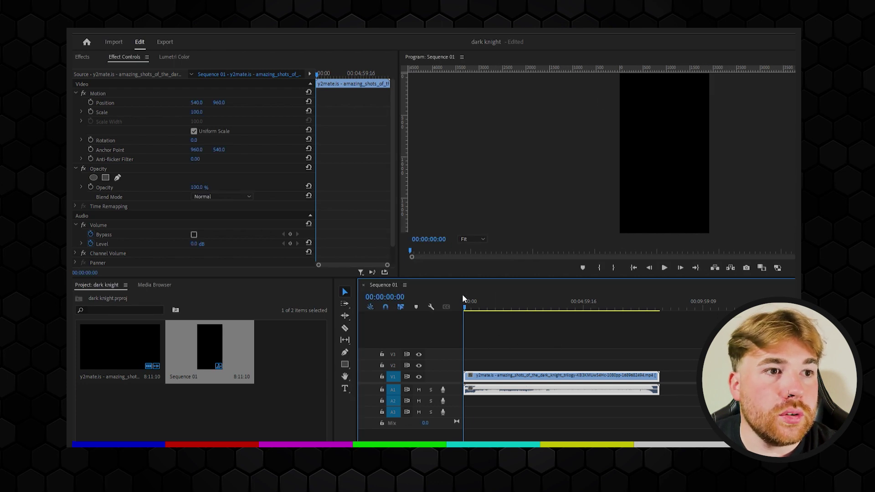
Move the trilogy clip up to V2 and delete its audio from A1.
left_click_drag(468, 293, 480, 299)
key("alt+Up")
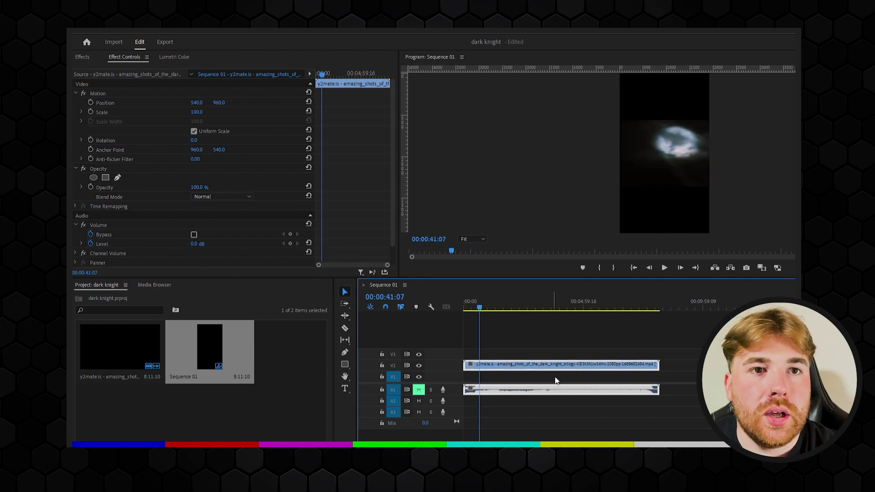
left_click(599, 391, "shift")
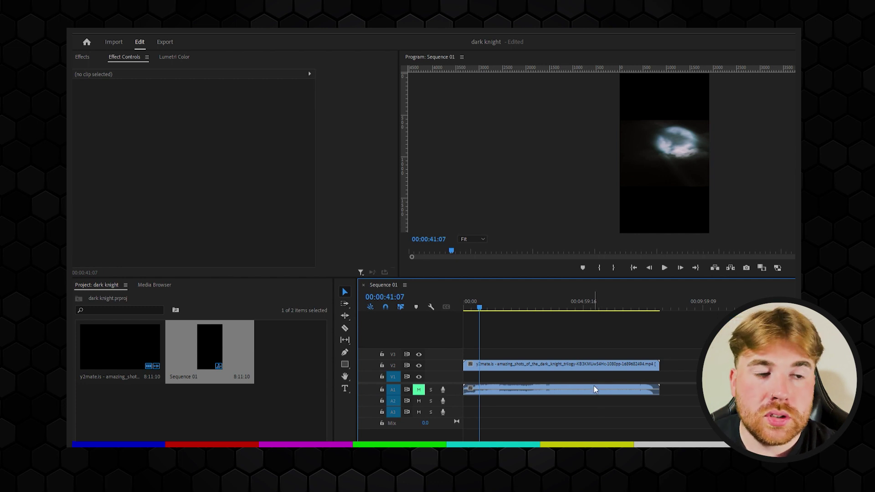
left_click(595, 389)
key("Delete")
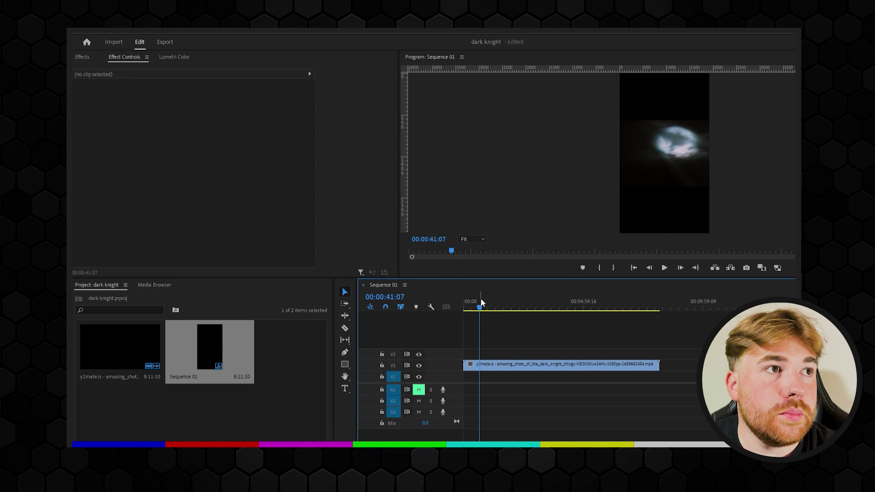
Cut at the manor shot, delete the earlier footage and close the gap to zero.
left_click_drag(480, 299, 625, 287)
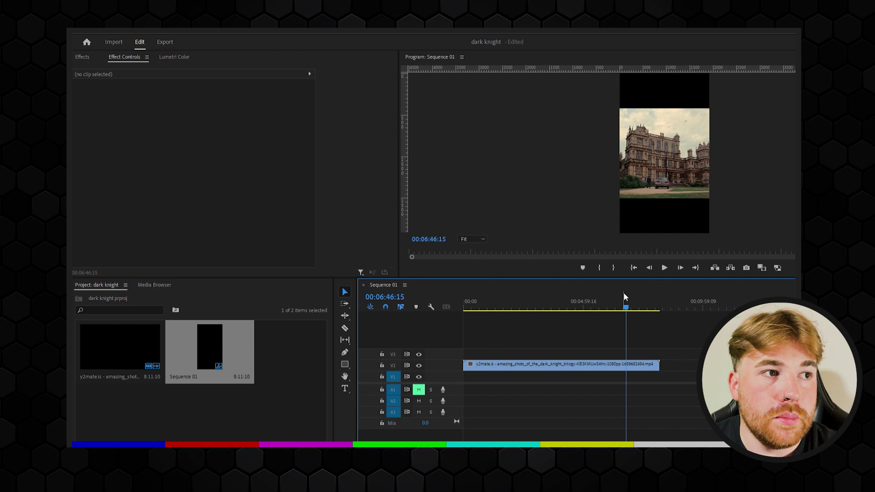
key("c")
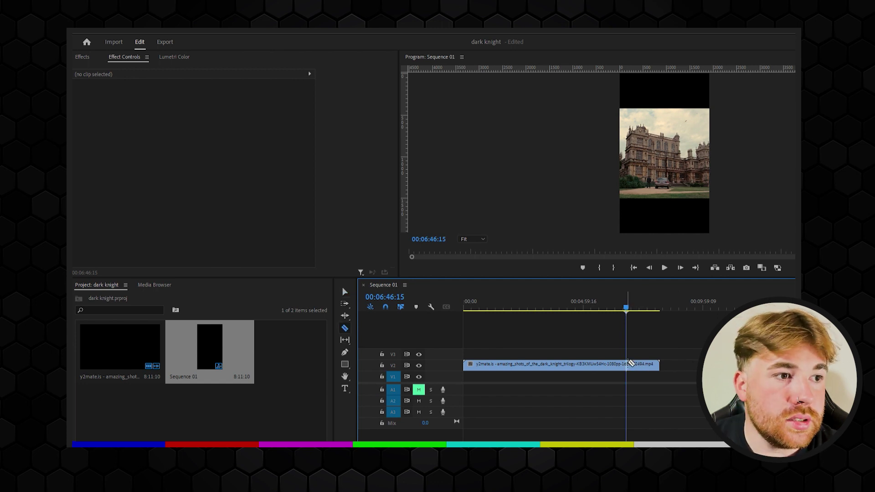
left_click(625, 364)
key("v")
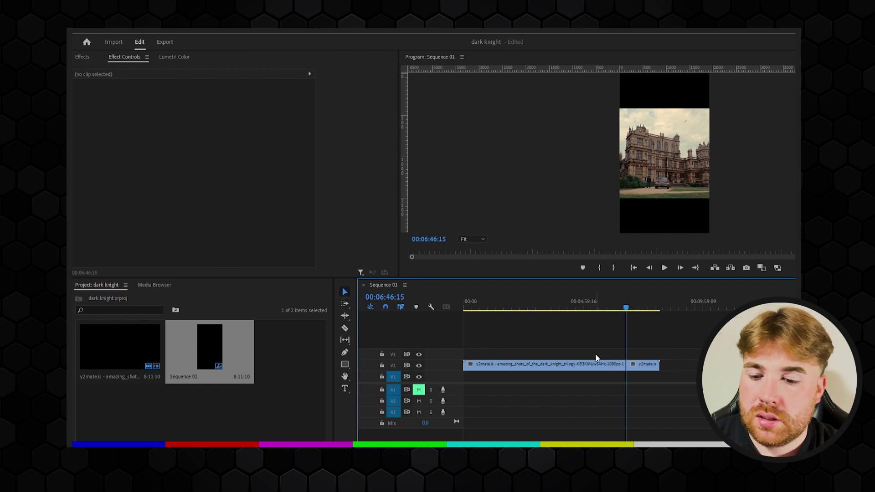
left_click(595, 363)
key("Delete")
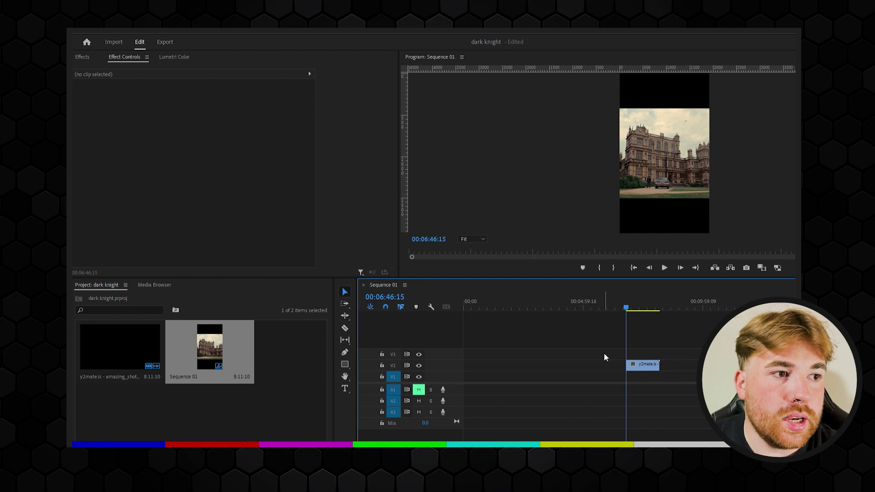
left_click(604, 355)
key("Delete")
key("Home")
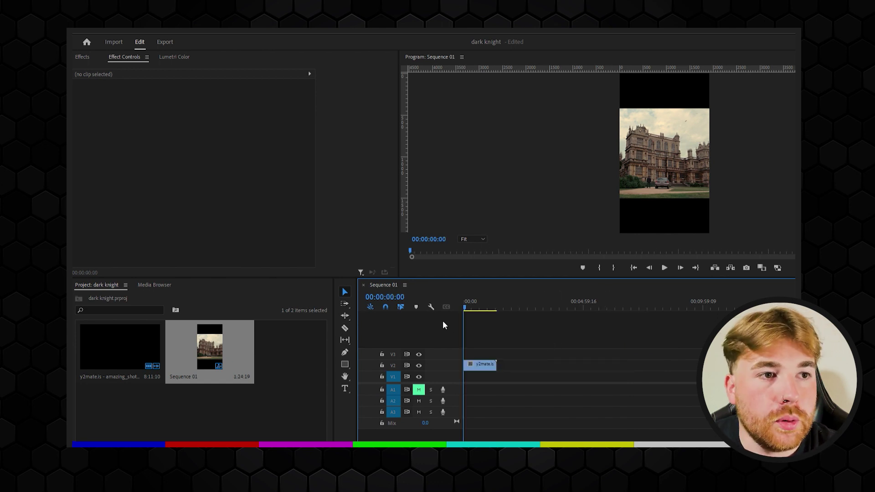
Trim away everything after the manor shot, leaving about three seconds.
left_click_drag(468, 300, 466, 306)
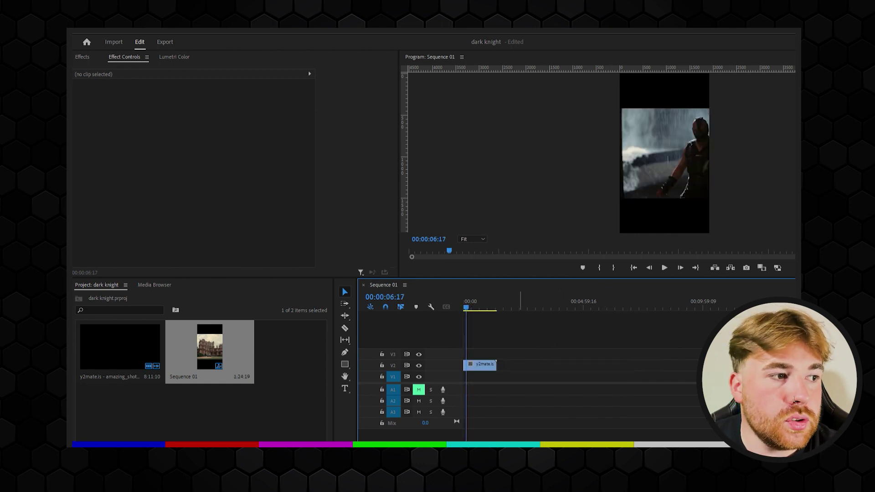
key("=")
key("=")
key("=")
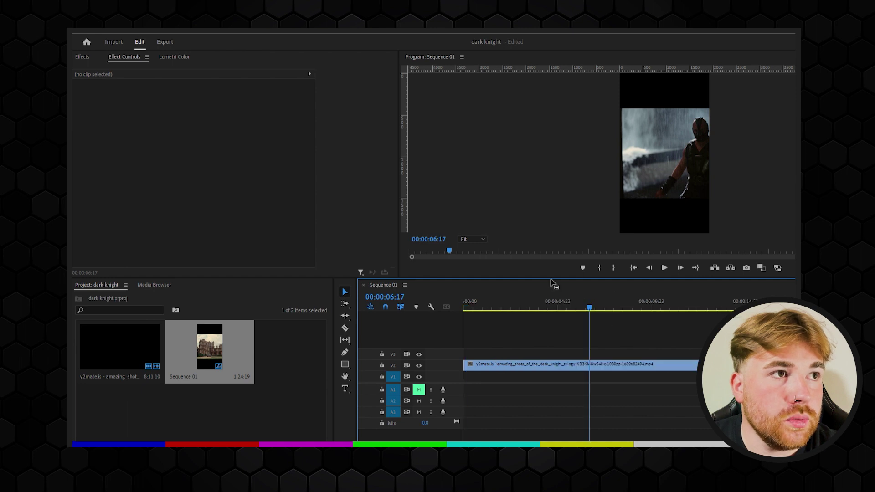
mouse_move(523, 301)
left_mouse_down()
mouse_move(519, 294)
mouse_move(532, 293)
mouse_move(459, 304)
left_mouse_up()
key("w")
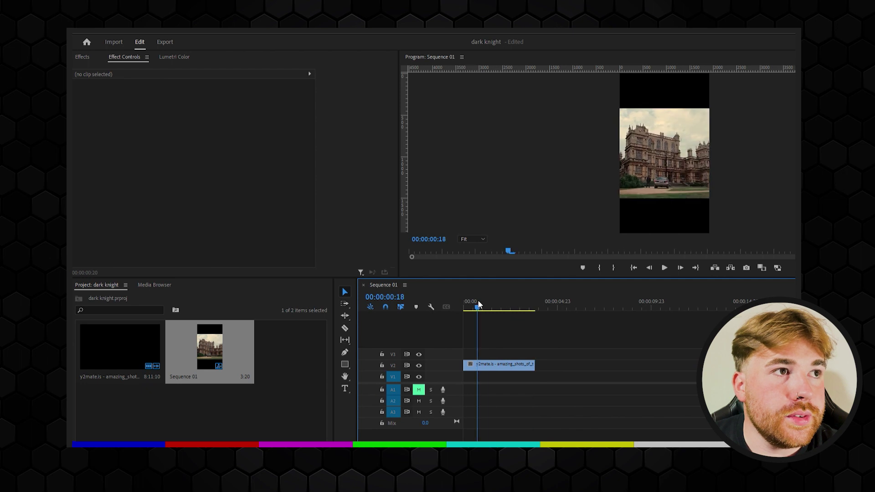
Add a white color matte under the clip and set scale 97, position X 473.
left_click(320, 374)
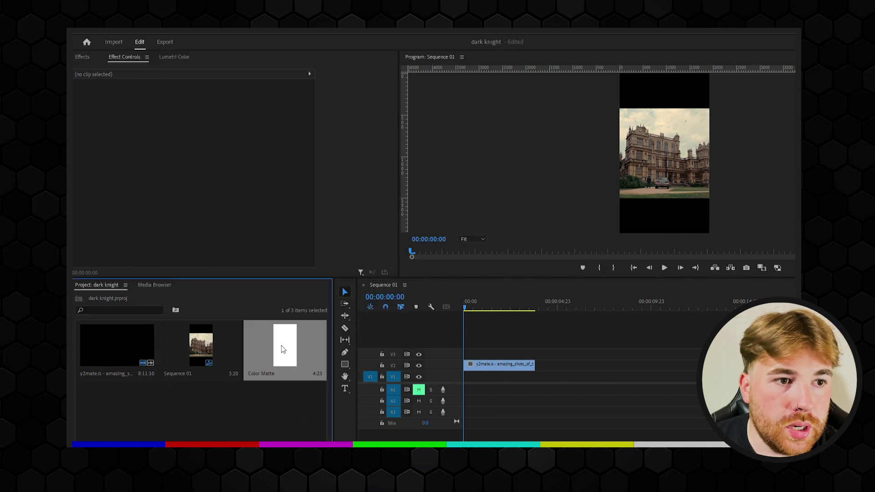
left_click_drag(281, 349, 479, 375)
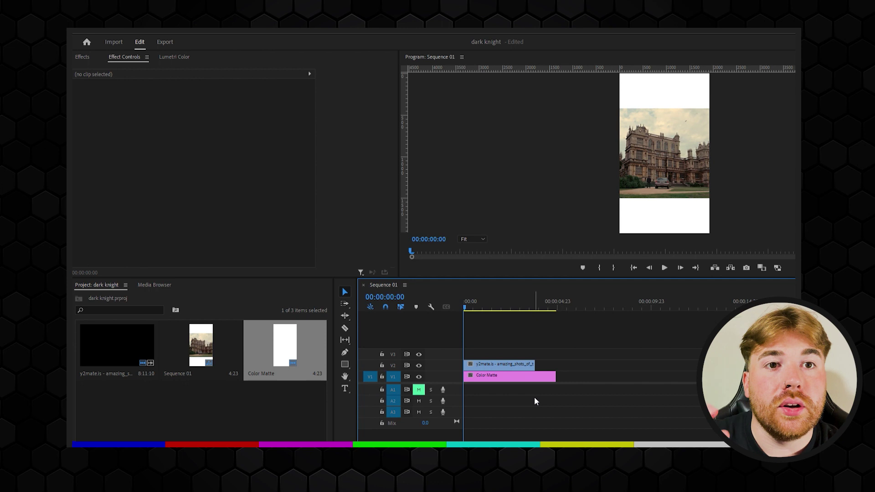
left_click_drag(196, 112, 164, 112)
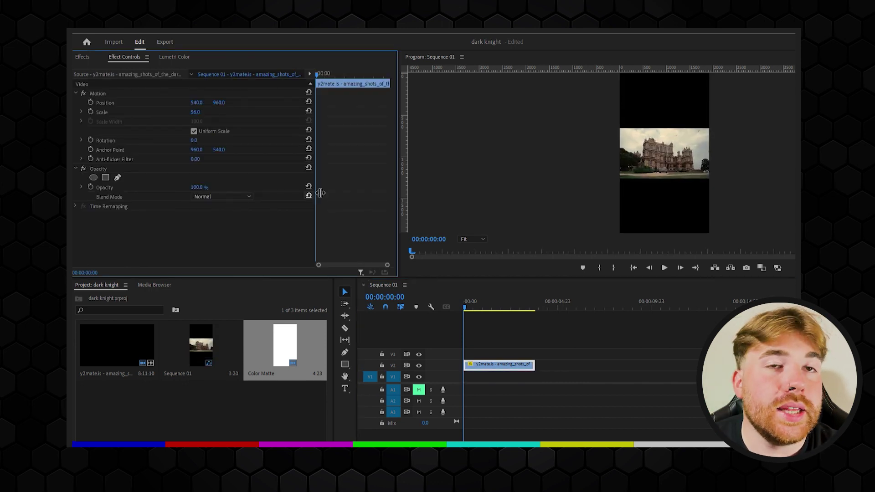
left_click_drag(196, 111, 740, 219)
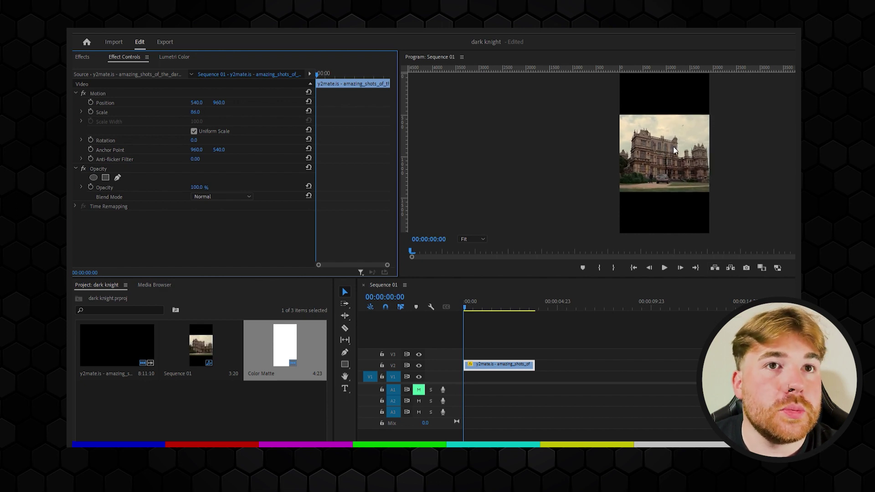
left_click_drag(674, 150, 443, 227)
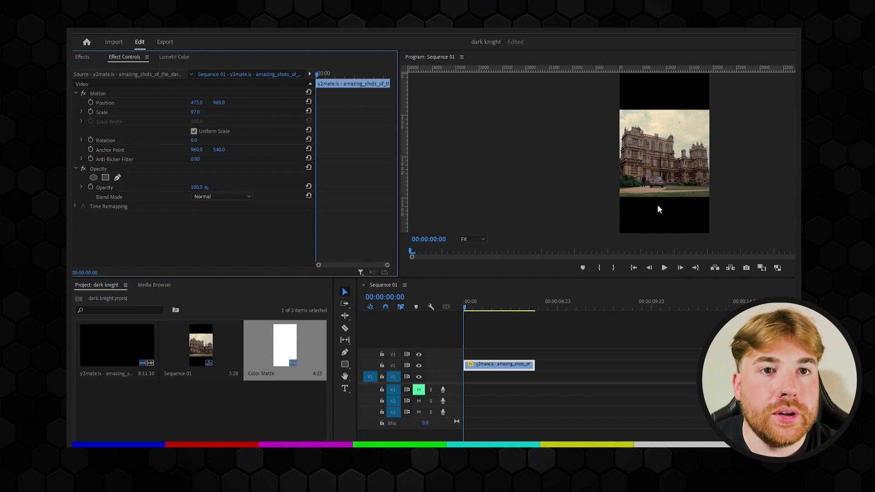
left_click(615, 317)
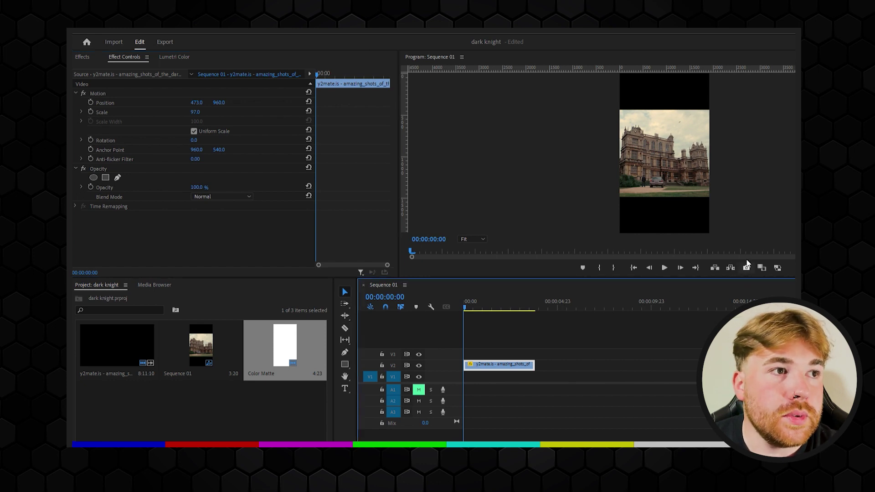
Export the current manor frame as a still image that opens in Photoshop.
left_click(747, 266)
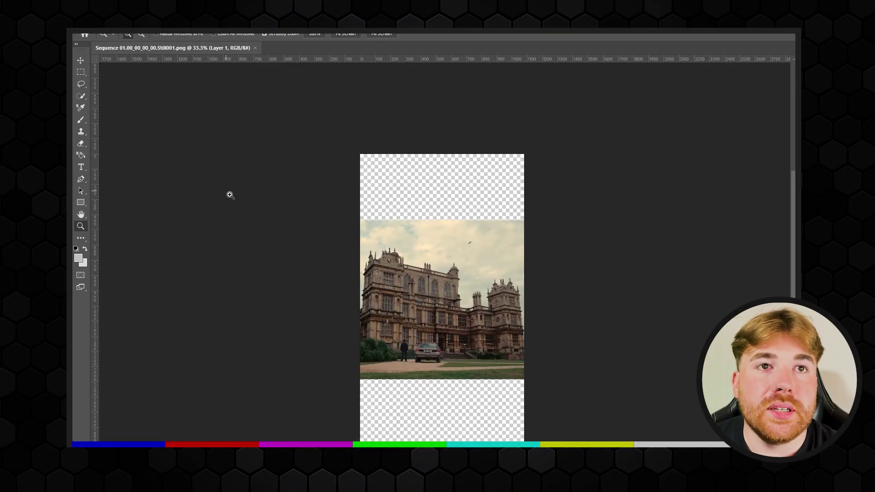
Reopen the exported still and marquee-select the manor photo band.
left_click(254, 50)
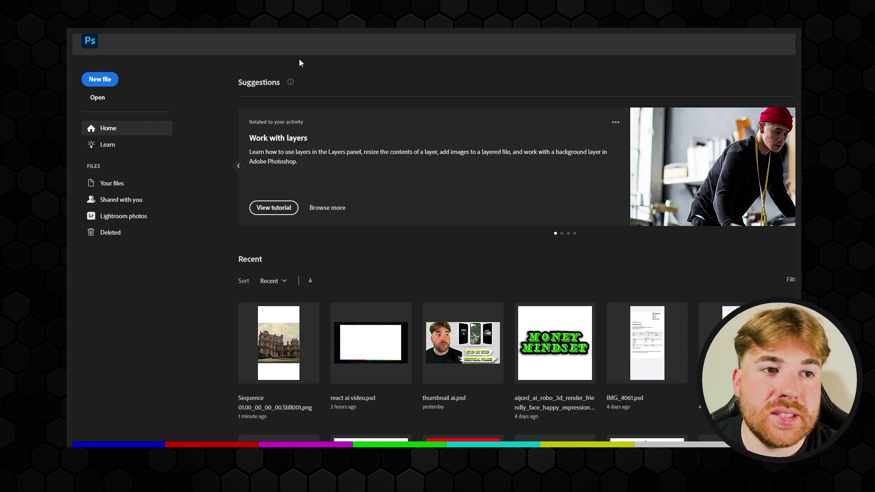
left_click(278, 342)
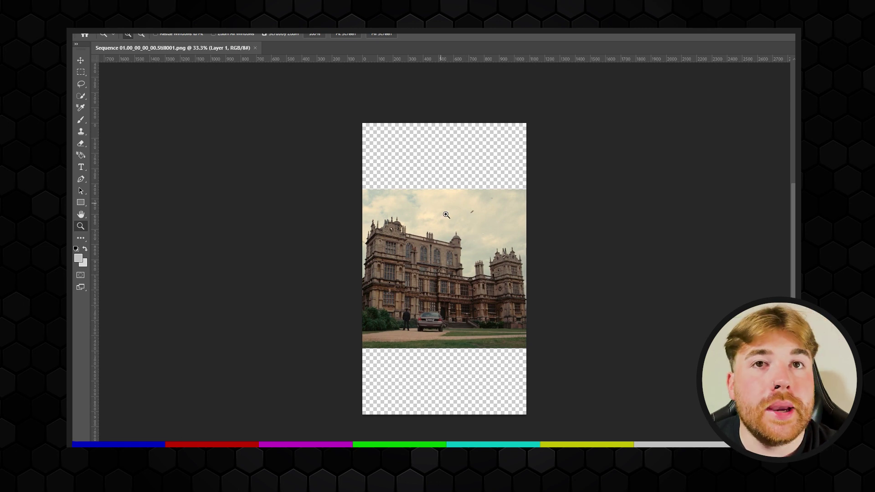
left_click(81, 72)
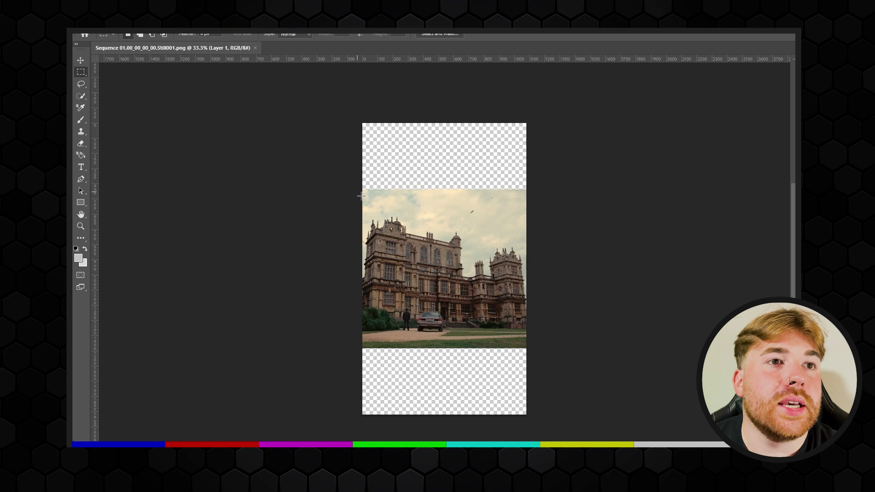
left_click_drag(360, 195, 544, 346)
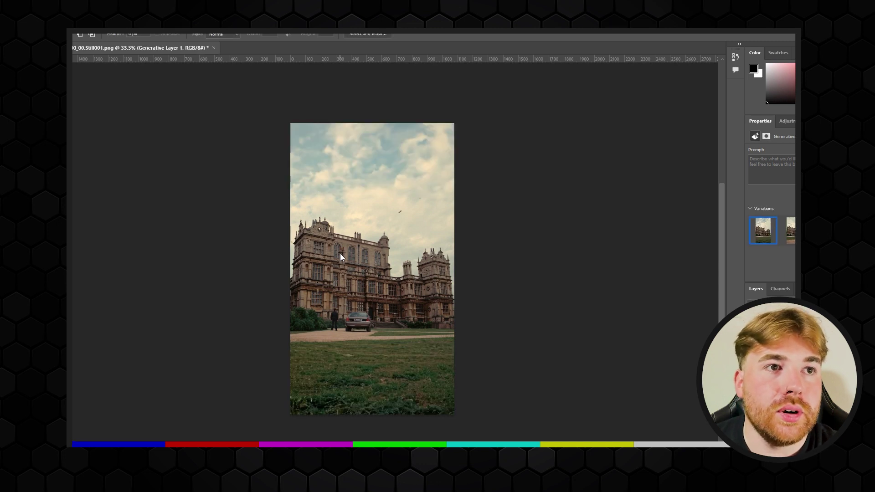
Compare the generated cloud-and-grass variations and keep the first one.
left_click(790, 230)
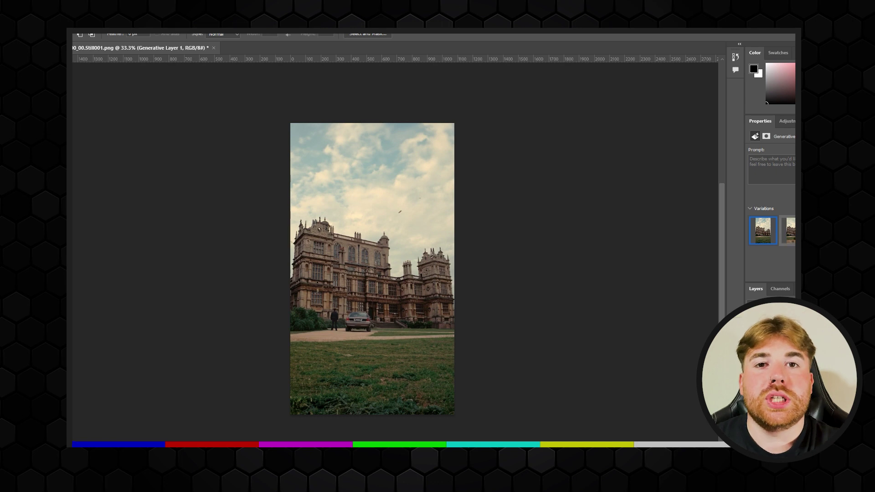
left_click(766, 231)
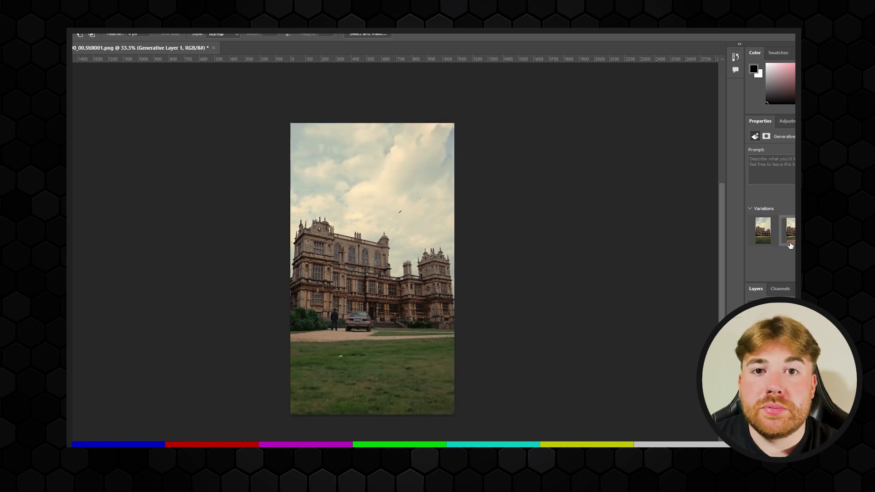
left_click(770, 232)
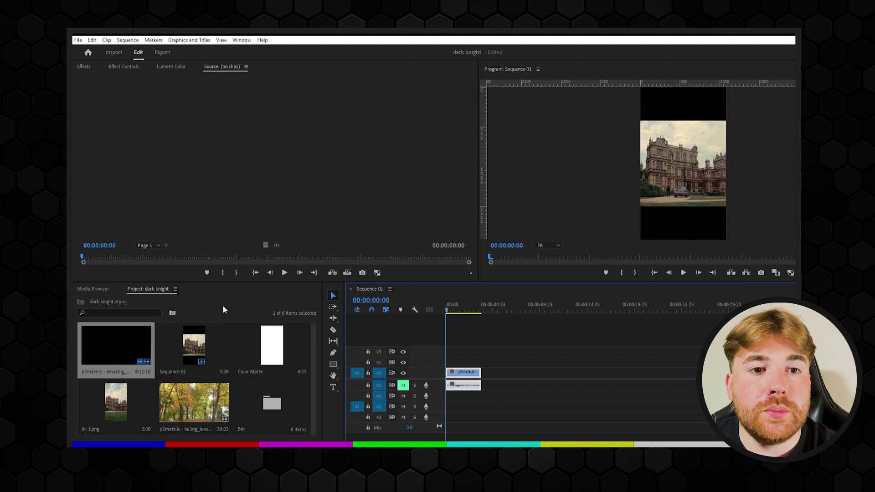
Place dk 1.png on V1 beneath the y2mate clip and trim it to the clip's end.
left_click(211, 332)
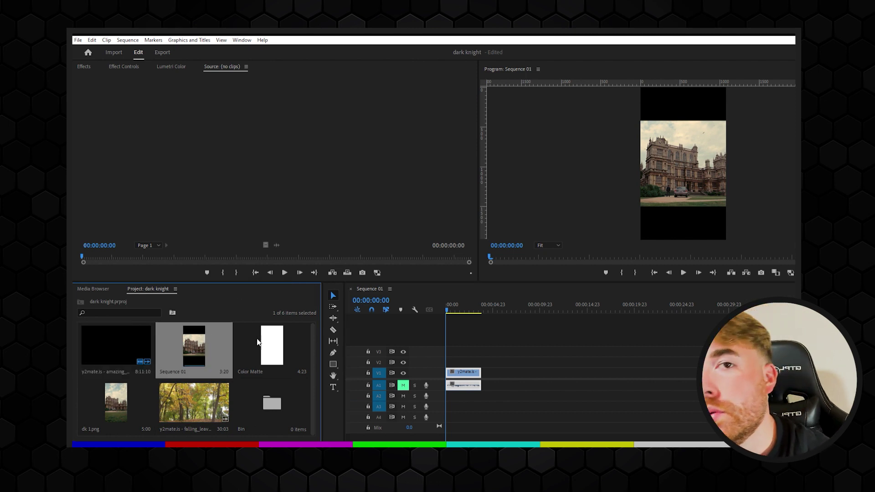
left_click(234, 369)
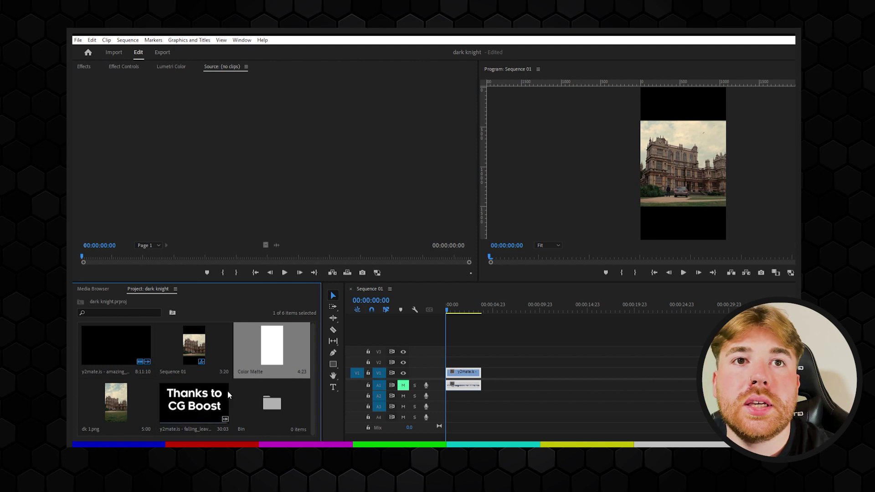
left_click(99, 396)
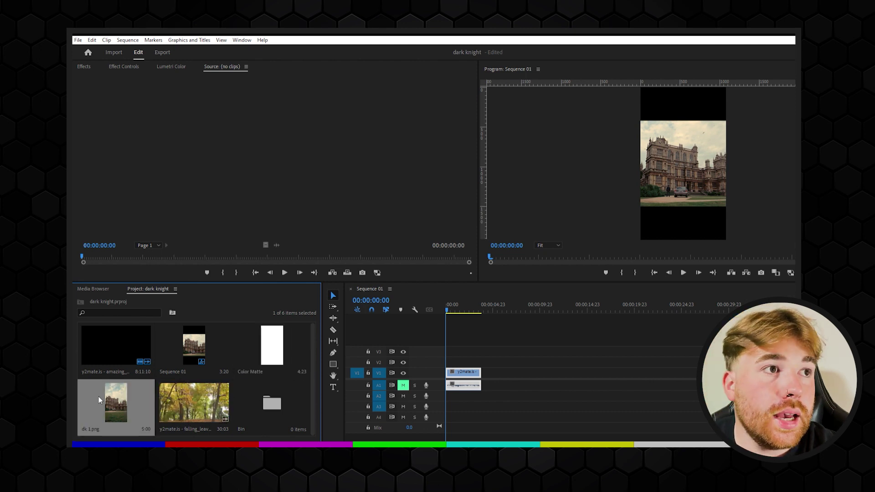
left_click_drag(125, 399, 468, 372)
mouse_move(449, 300)
left_mouse_down()
mouse_move(484, 296)
mouse_move(447, 296)
left_mouse_up()
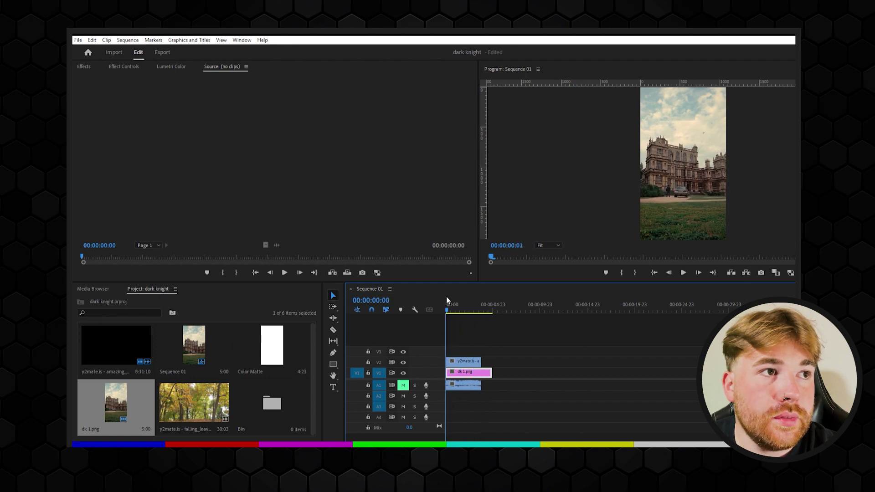
left_click_drag(490, 372, 480, 372)
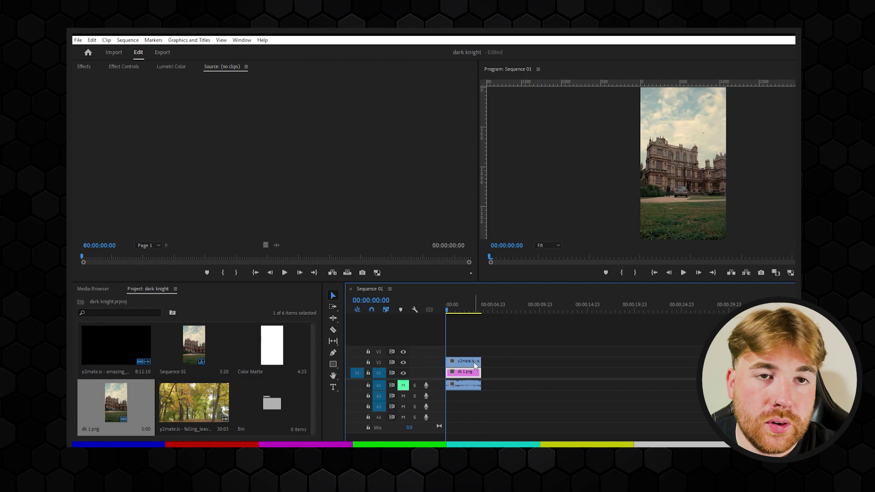
mouse_move(451, 301)
left_mouse_down()
mouse_move(487, 303)
mouse_move(458, 309)
left_mouse_up()
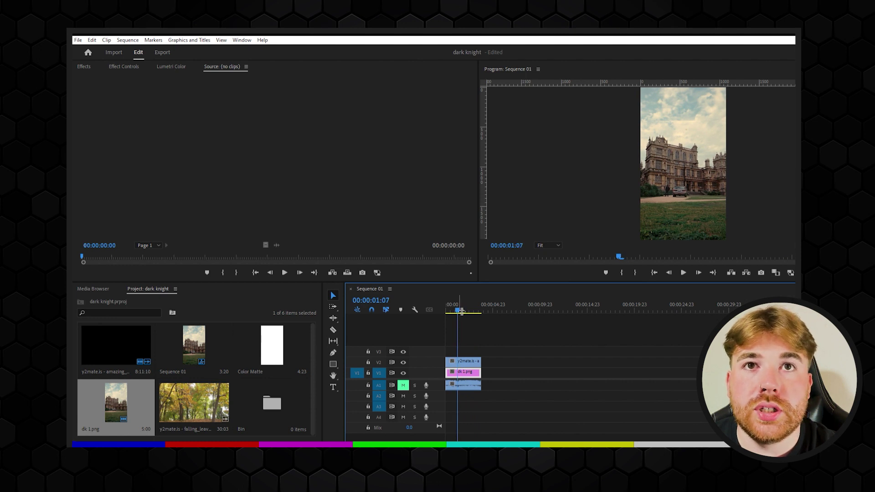
Apply the Crop effect from the Effects library to the V2 film clip.
left_click(84, 66)
type("cr")
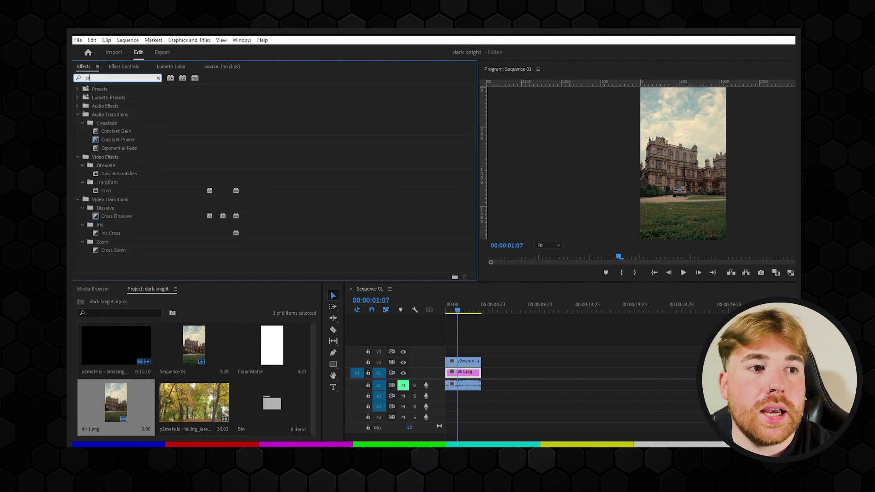
type("op")
mouse_move(106, 139)
left_mouse_down()
mouse_move(463, 361)
mouse_move(476, 358)
left_mouse_up()
left_click(472, 358)
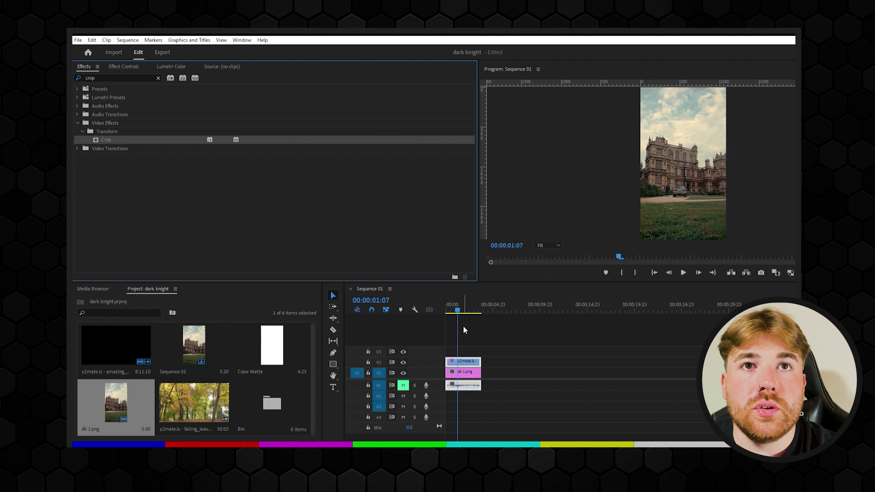
Enter a new Edge Feather amount for the clip's Crop effect.
left_click(124, 65)
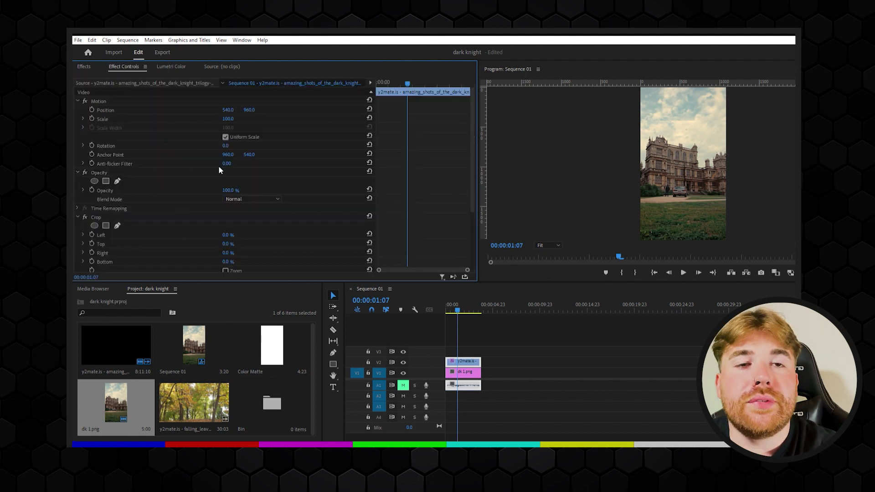
scroll(213, 155, "down", 2)
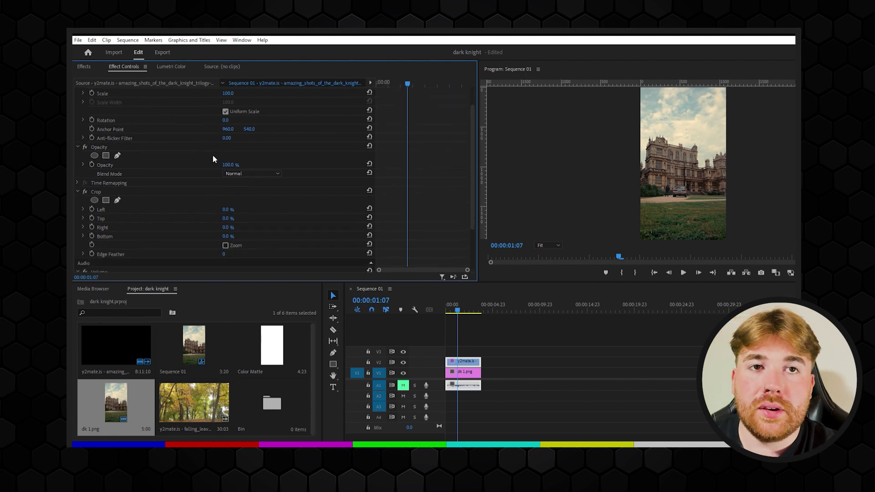
scroll(209, 156, "down", 2)
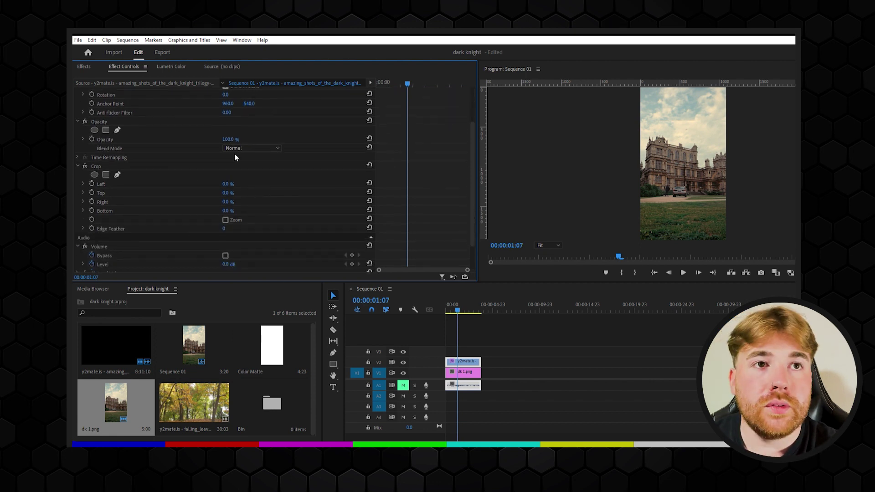
left_click(226, 228)
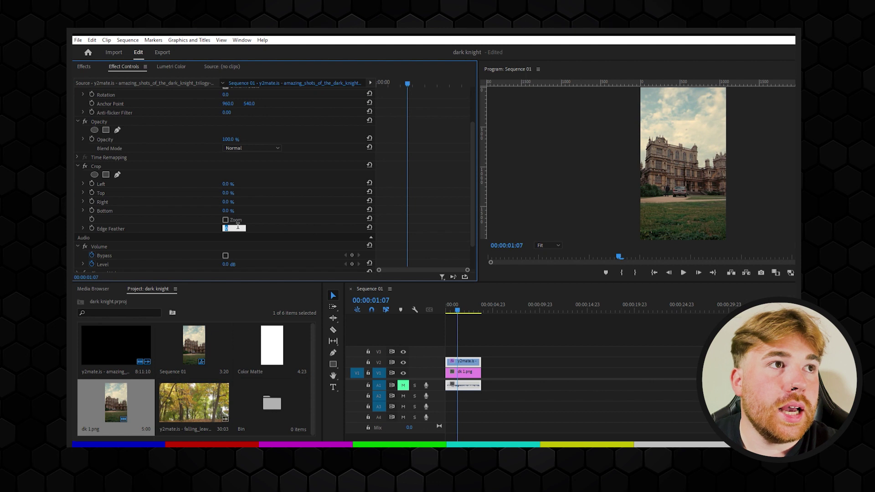
key("BackSpace")
type("-45")
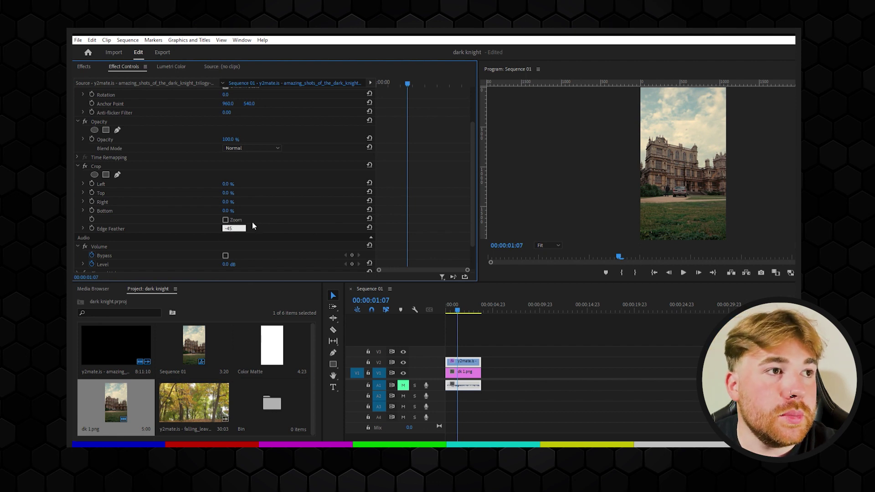
key("Return")
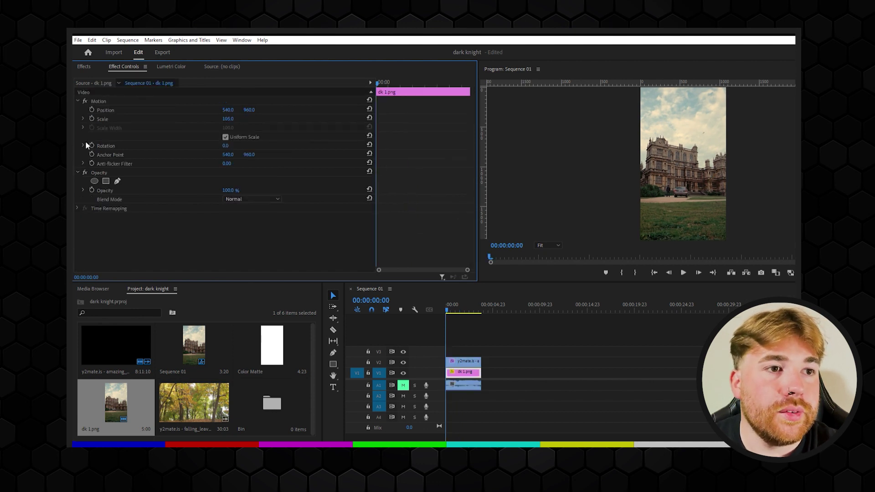
Keyframe the manor image's horizontal position about 3.5 seconds apart for a slow pan.
left_click(92, 110)
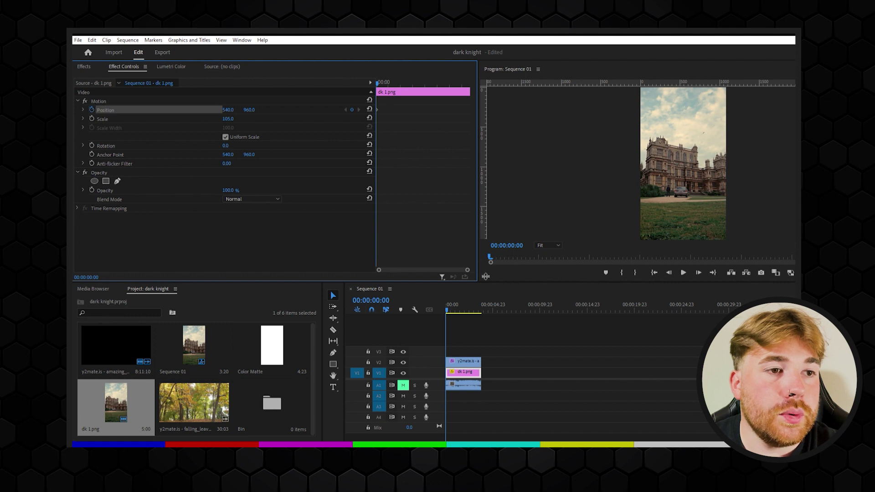
left_click_drag(451, 306, 484, 308)
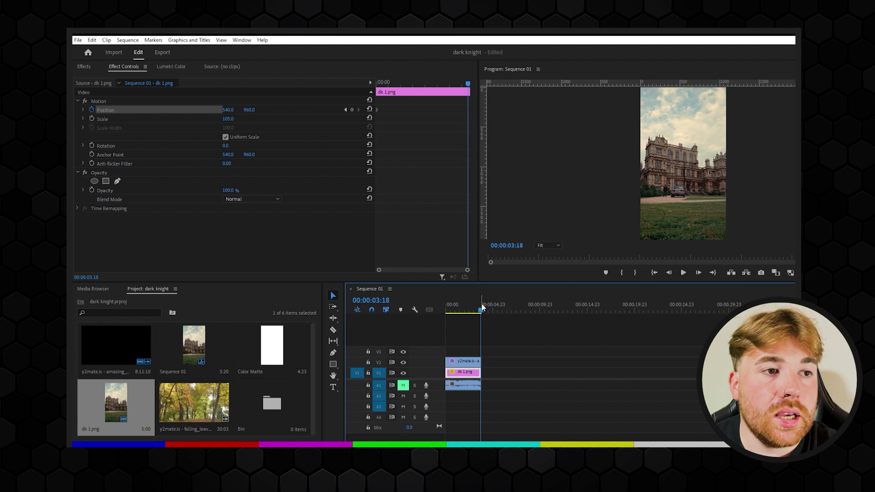
left_click(233, 108)
type("508")
key("Return")
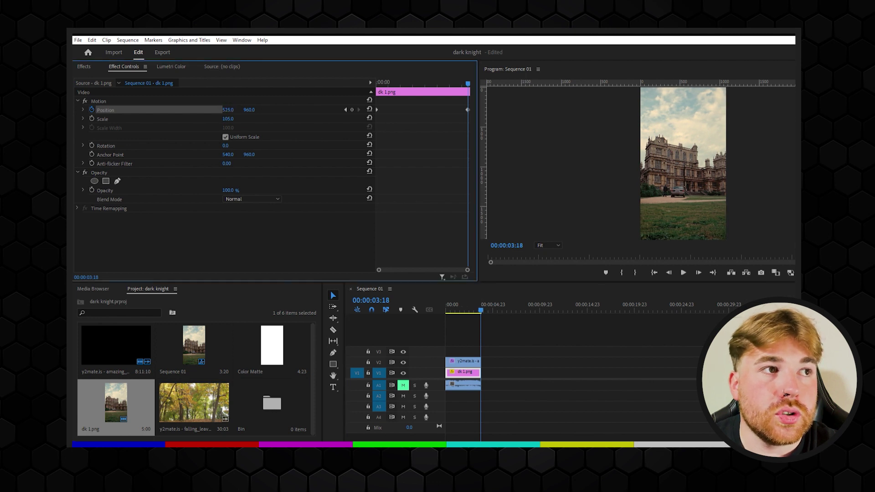
left_click_drag(228, 109, 249, 109)
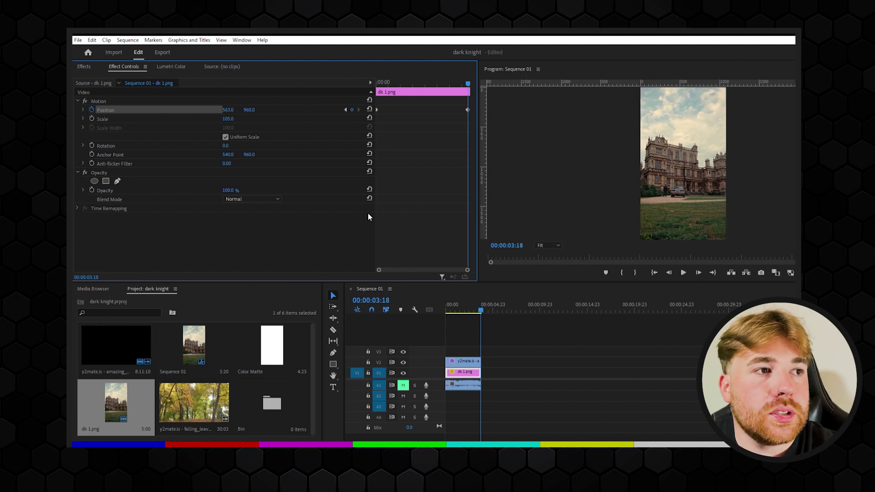
Preview the pan by playing and scrubbing the sequence from the start.
key("Home")
left_click(648, 319)
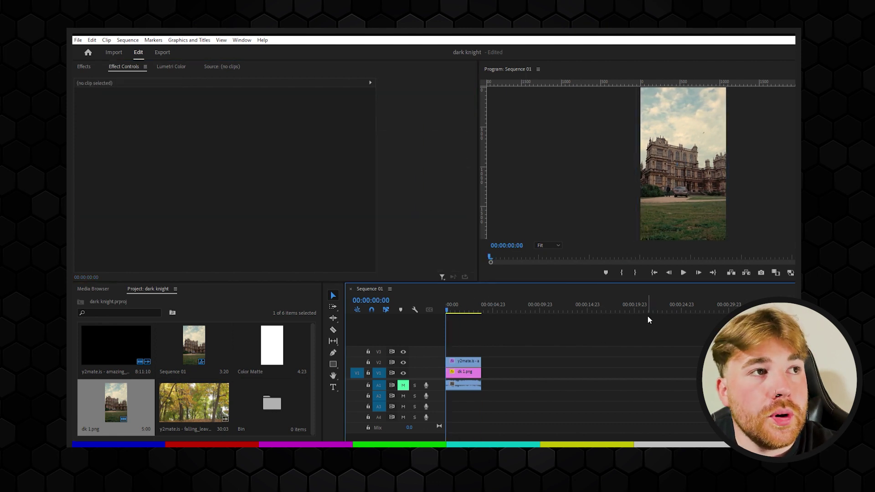
left_click(683, 272)
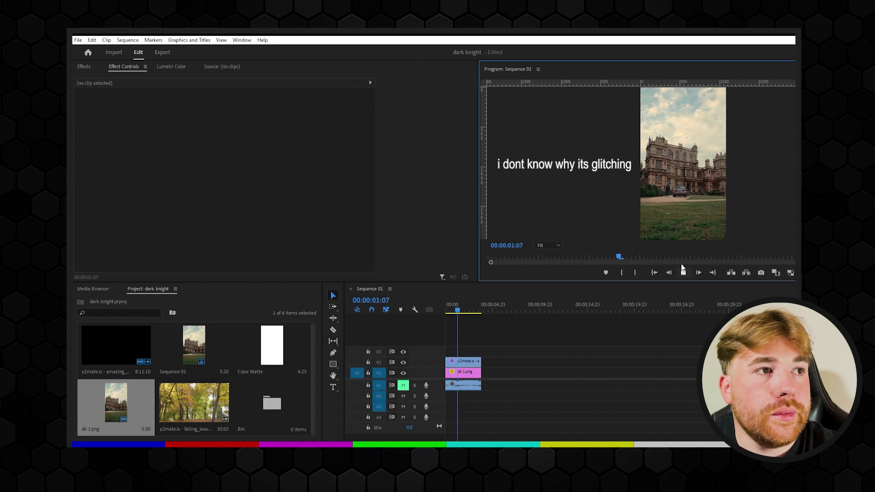
key("space")
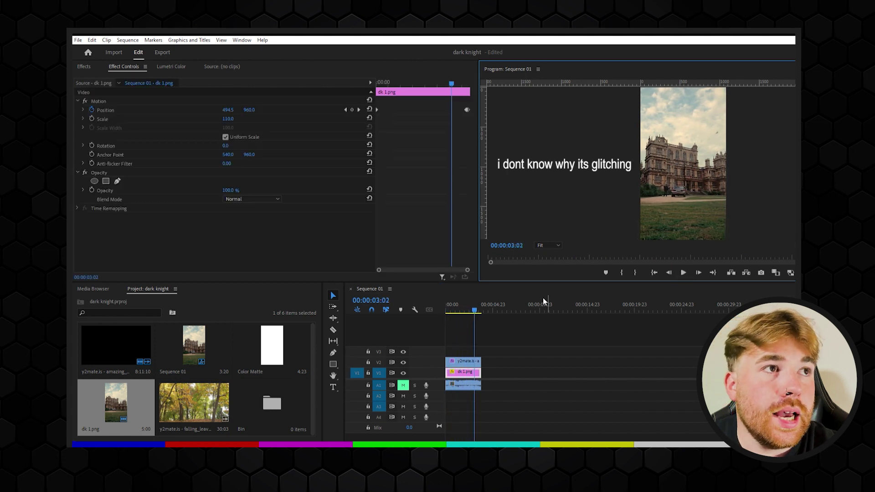
left_click_drag(460, 295, 465, 297)
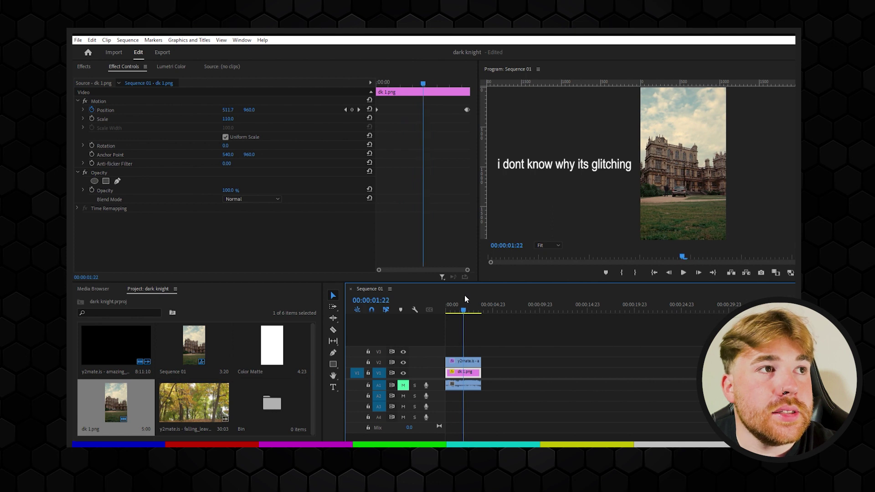
left_click(656, 272)
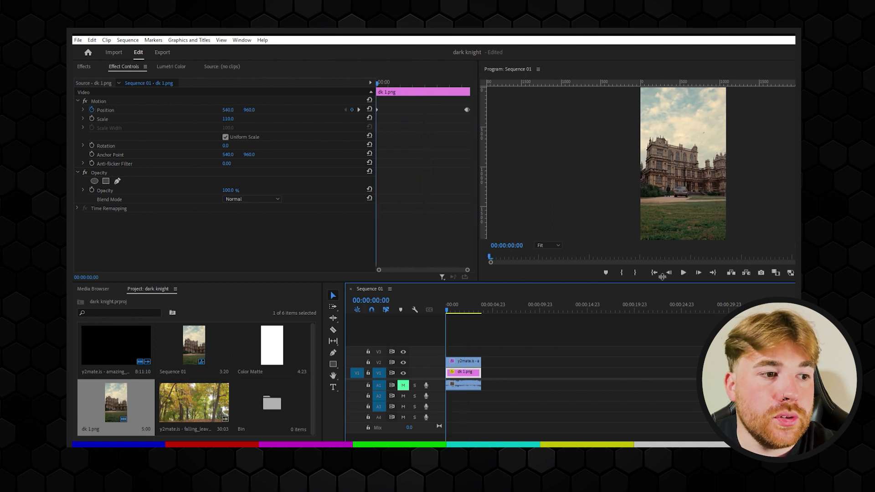
left_click(683, 273)
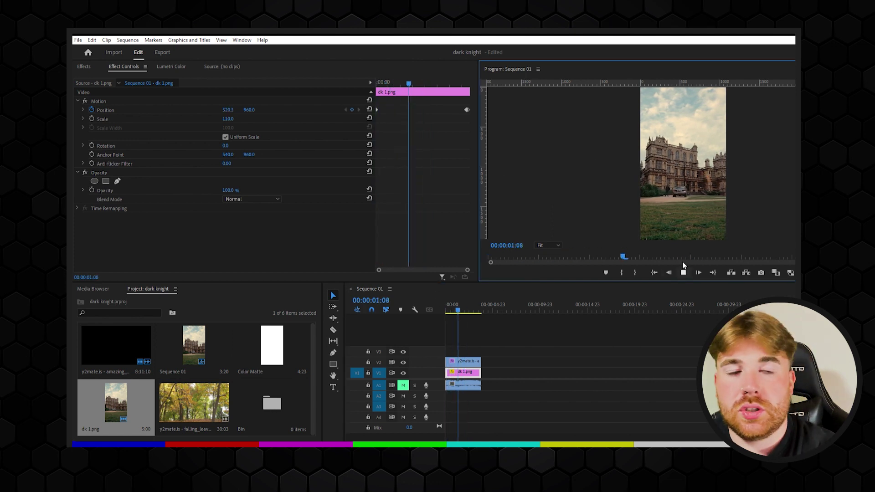
key("space")
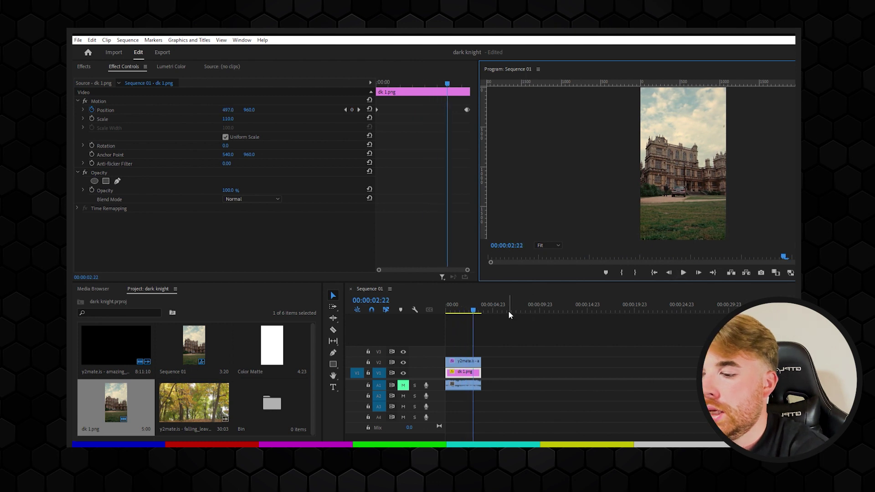
left_click(445, 305)
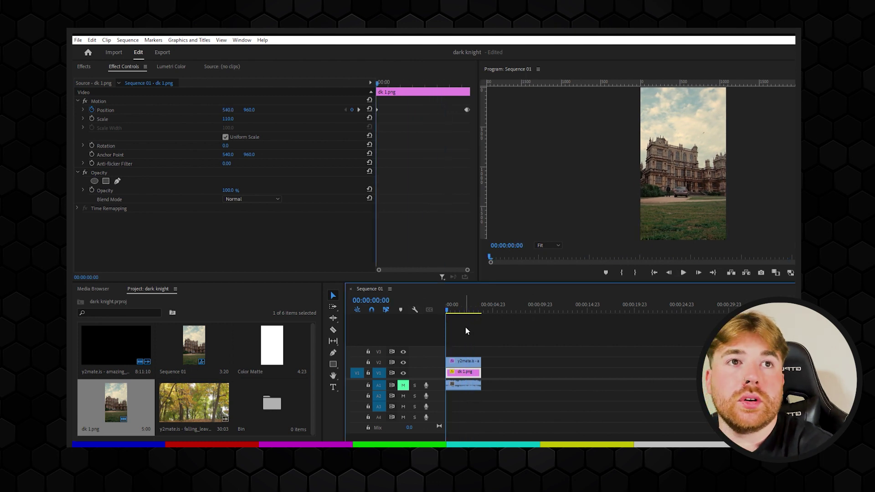
Place the green-screen falling-leaves clip on V3 above the manor image at scale 176.
left_click(205, 403)
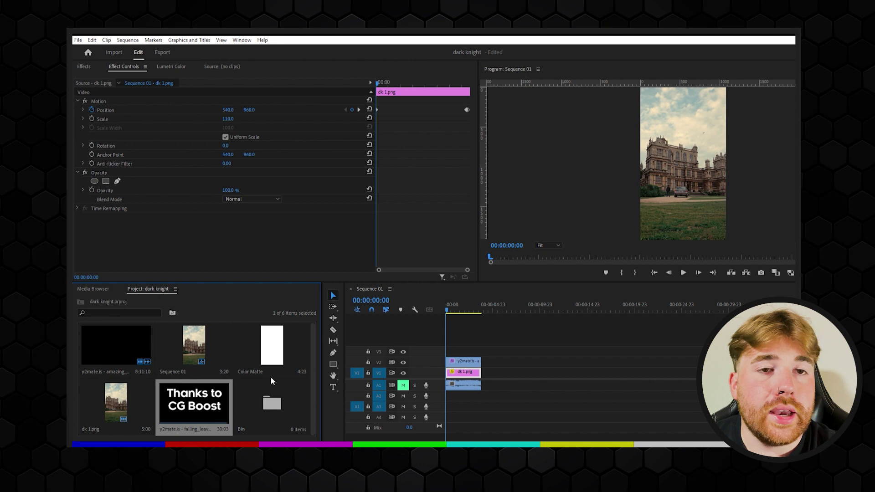
left_click_drag(184, 394, 451, 351)
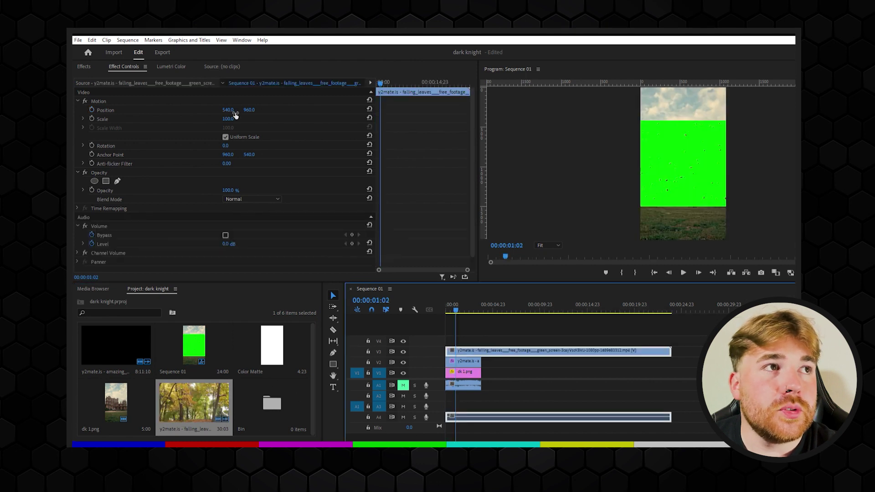
key("space")
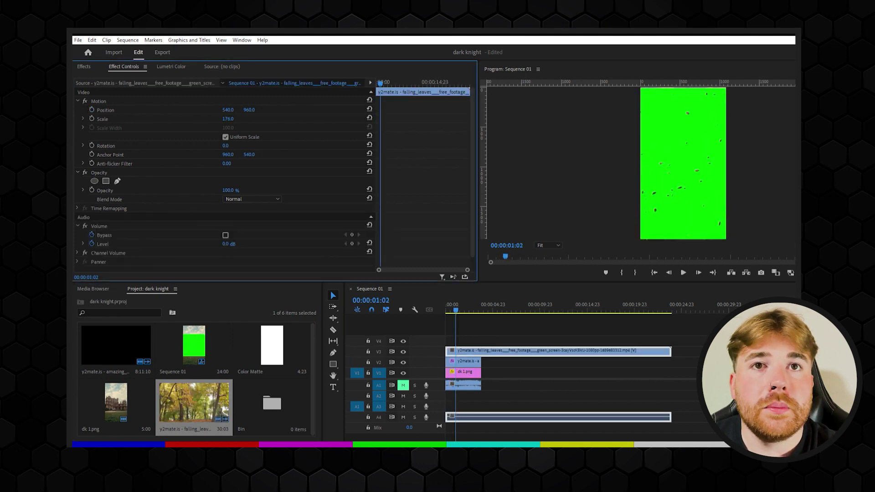
Find Ultra Key with an Effects search and apply it to the leaves clip.
left_click(85, 66)
left_click(113, 78)
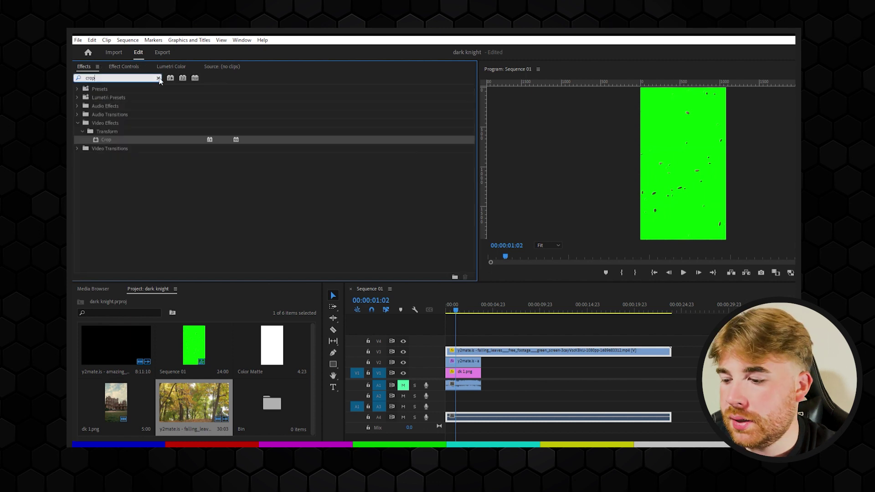
key("BackSpace")
key("BackSpace")
key("BackSpace")
type("ke")
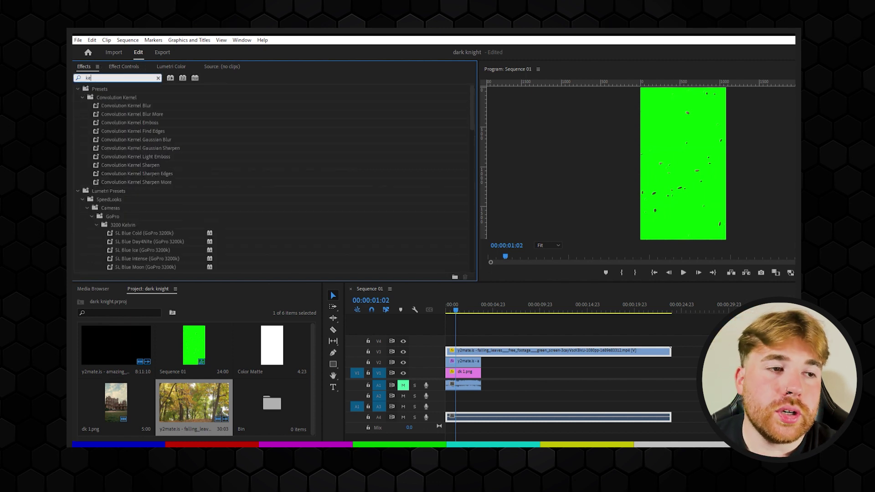
type("y")
left_click(121, 174)
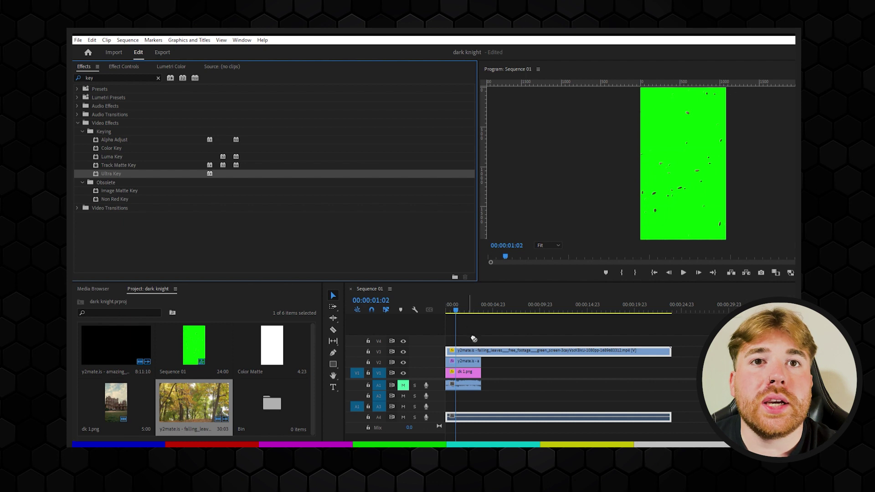
Key out the green screen by sampling it with the Key Color eyedropper.
left_click(124, 67)
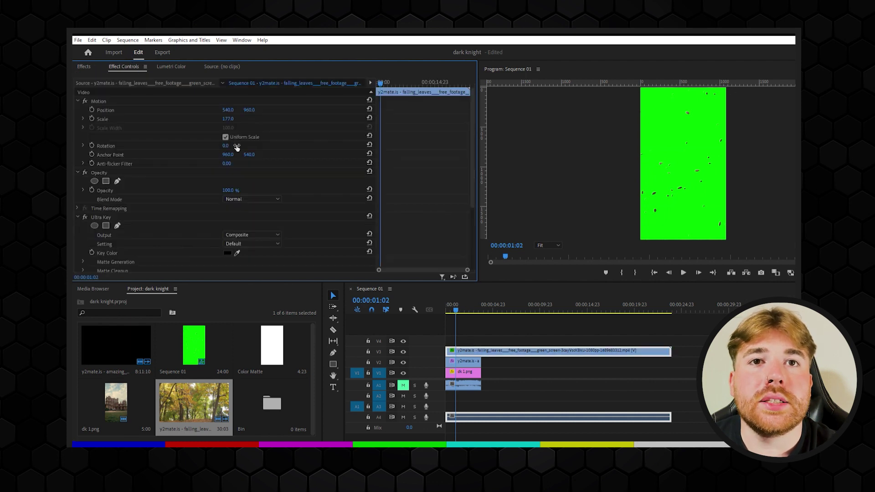
left_click(237, 252)
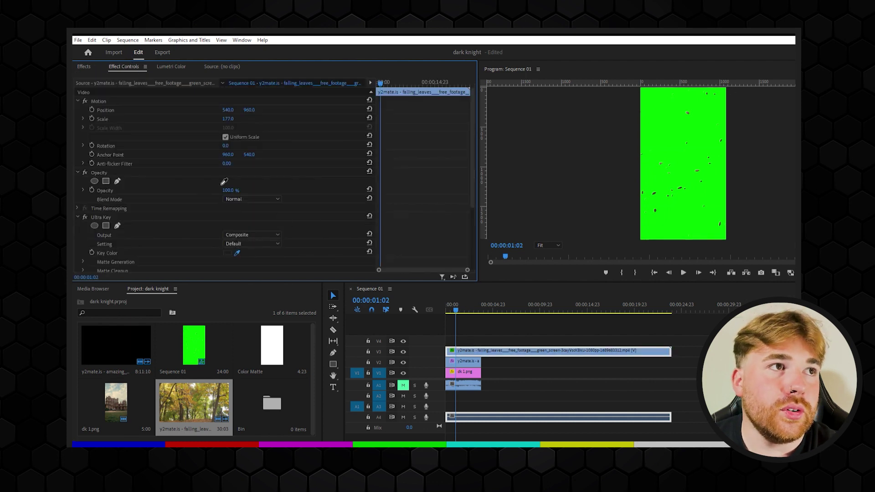
left_click(665, 106)
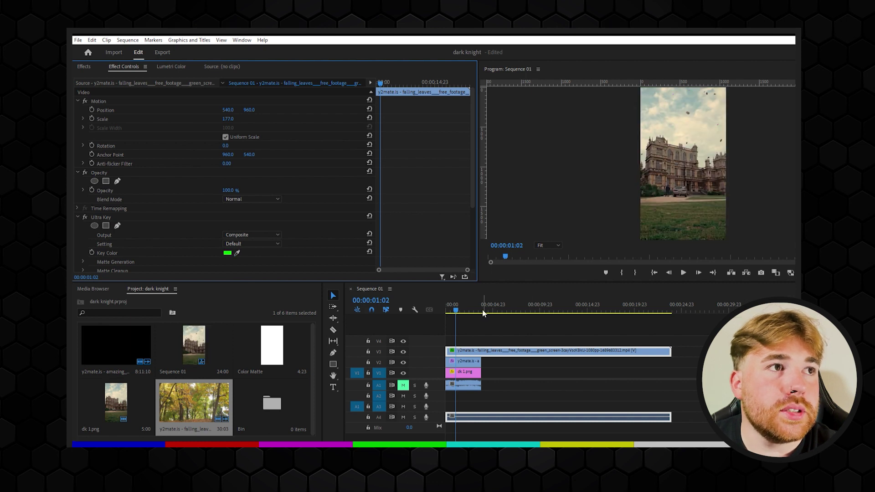
Trim the leaves clip's end to match the manor shot's length.
left_click_drag(455, 306, 479, 309)
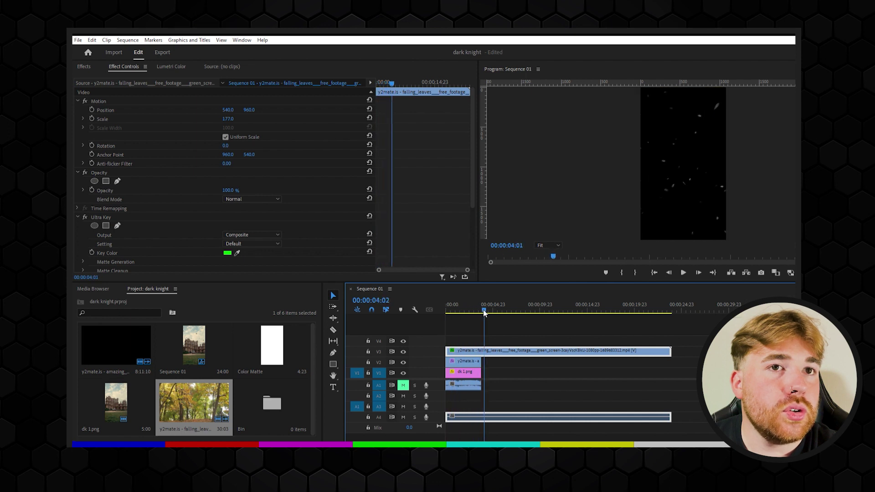
left_click_drag(670, 351, 480, 351)
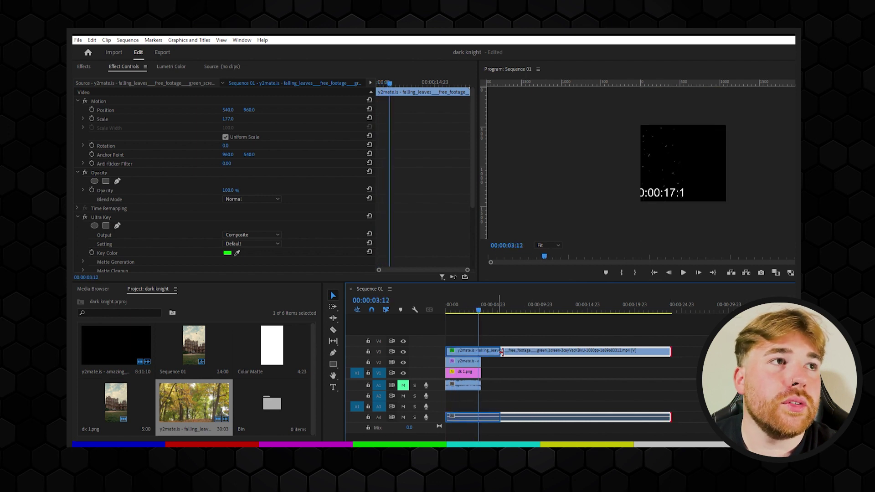
mouse_move(477, 302)
left_mouse_down()
mouse_move(461, 301)
mouse_move(476, 300)
mouse_move(467, 302)
left_mouse_up()
scroll(335, 222, "down", 2)
Set the Ultra Key setting to Relaxed after trying Aggressive, then check the key.
left_click(277, 226)
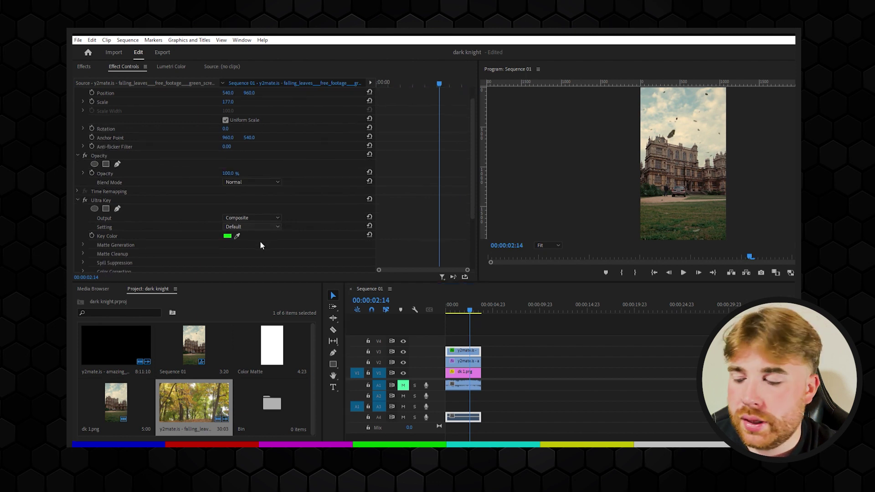
left_click(260, 240)
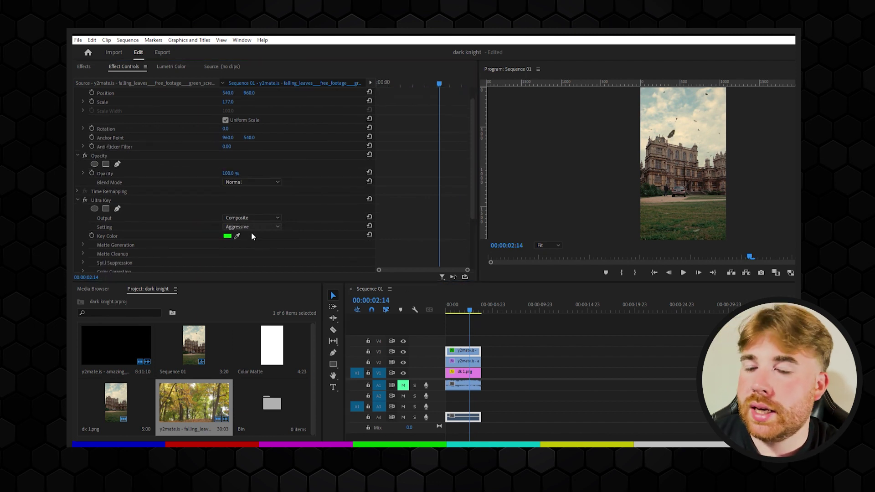
left_click(251, 232)
left_click(276, 243)
left_click(468, 300)
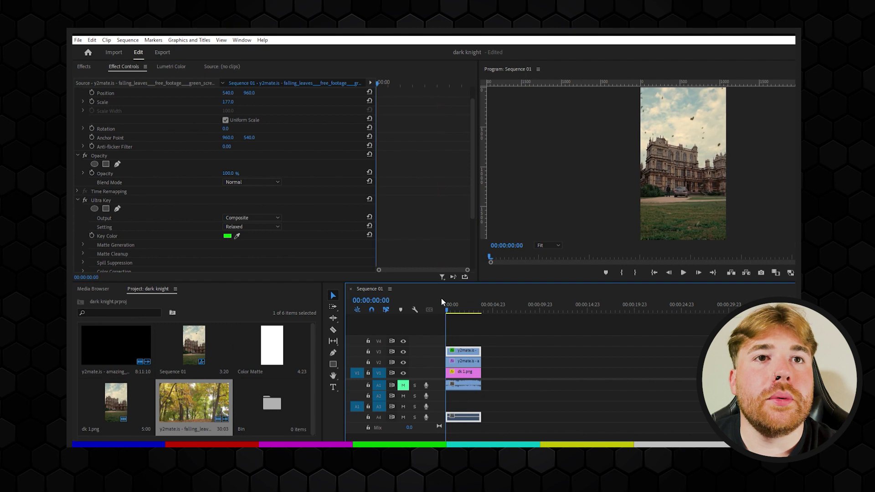
left_click_drag(441, 298, 458, 296)
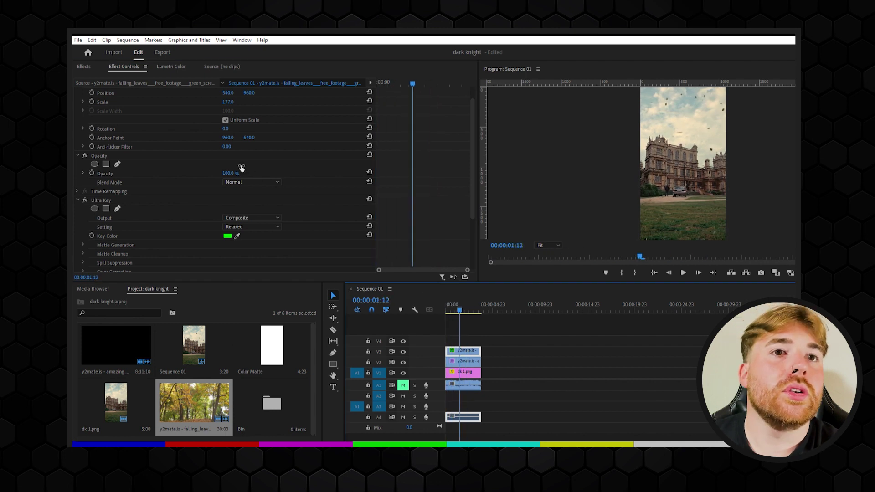
Lower the leaves' opacity to 76% and preview Lighten and other blend modes.
left_click_drag(240, 168, 205, 168)
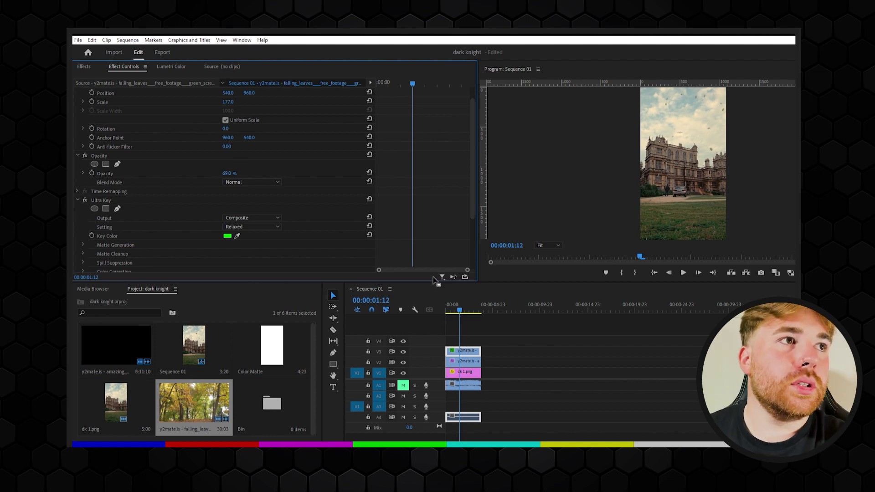
key("space")
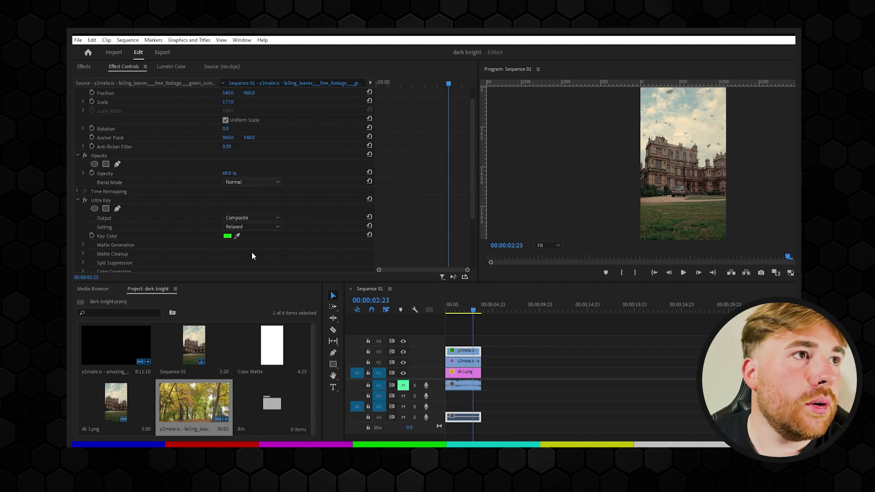
left_click(253, 253)
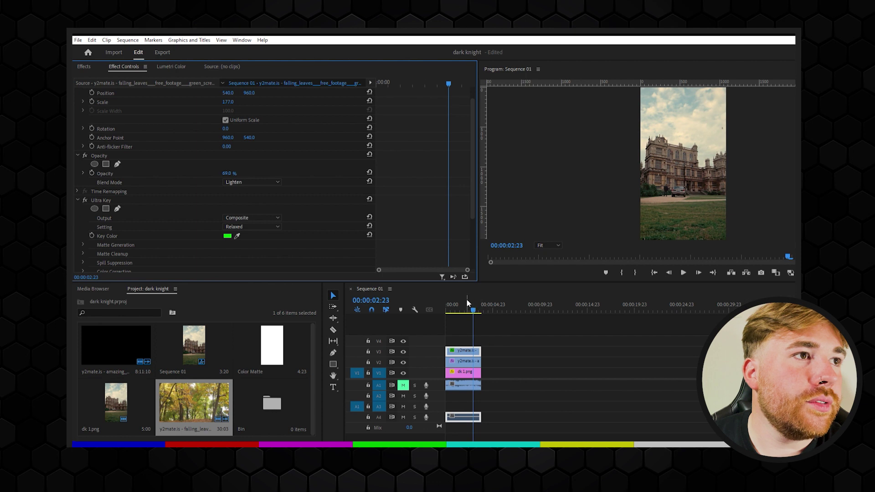
mouse_move(466, 299)
left_mouse_down()
mouse_move(441, 299)
mouse_move(470, 299)
left_mouse_up()
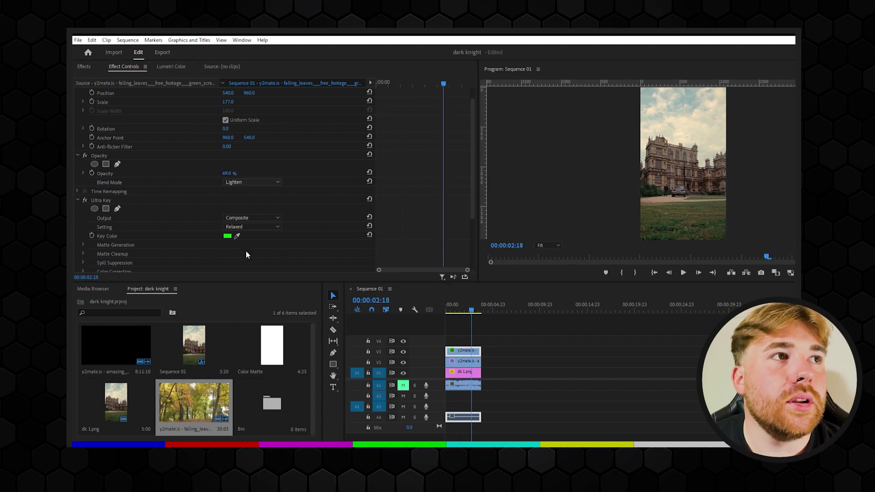
key("Down")
mouse_move(468, 299)
left_mouse_down()
mouse_move(438, 296)
mouse_move(460, 298)
left_mouse_up()
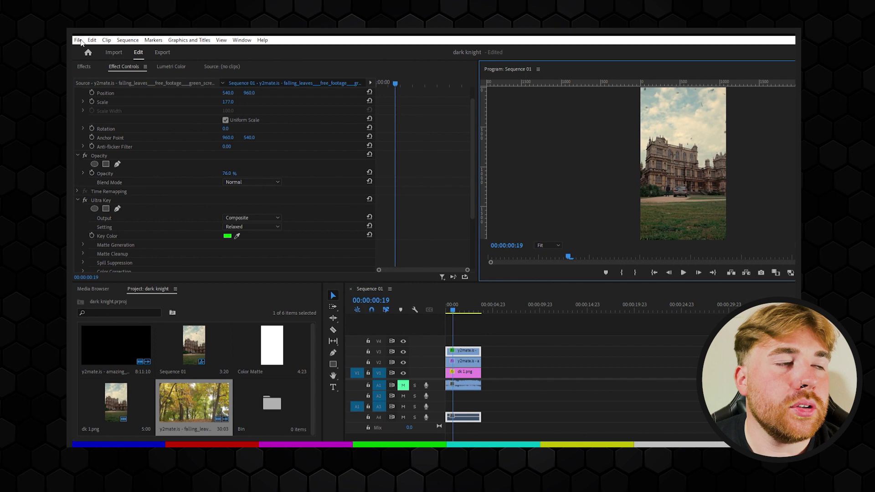
Name the export dk and choose VBR 2 pass bitrate encoding.
left_click(163, 45)
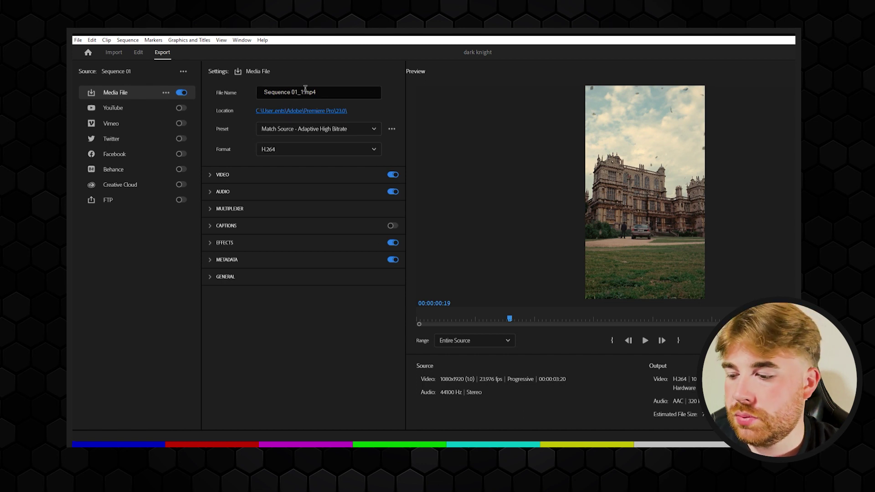
type("dk")
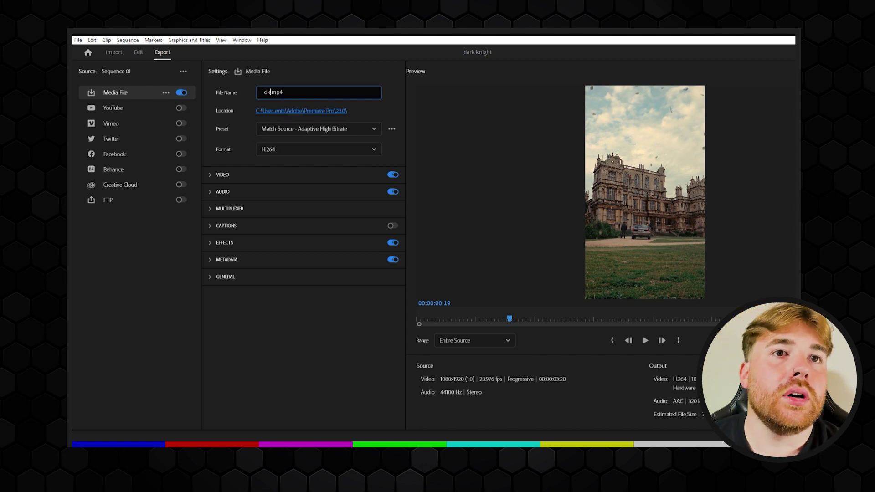
key("Return")
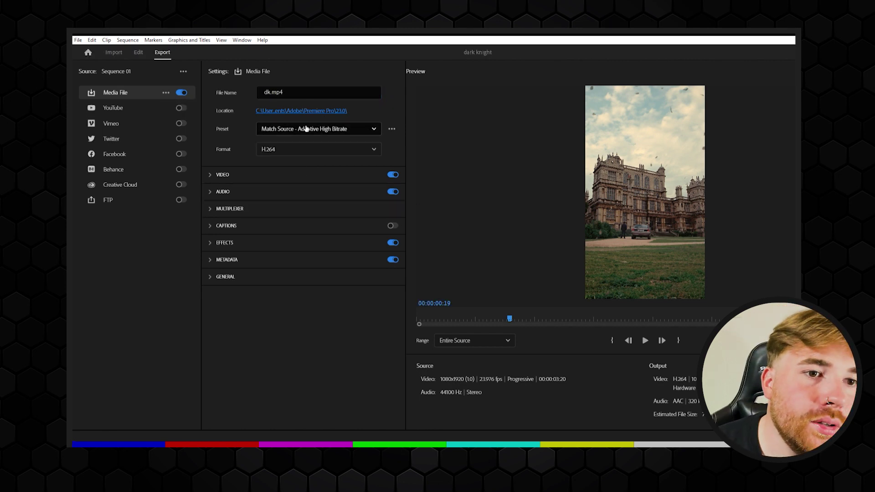
left_click(211, 170)
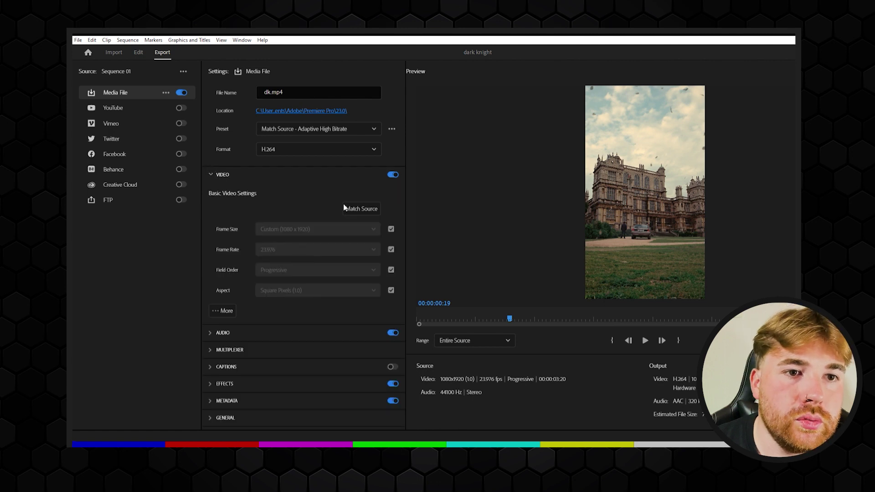
left_click(223, 310)
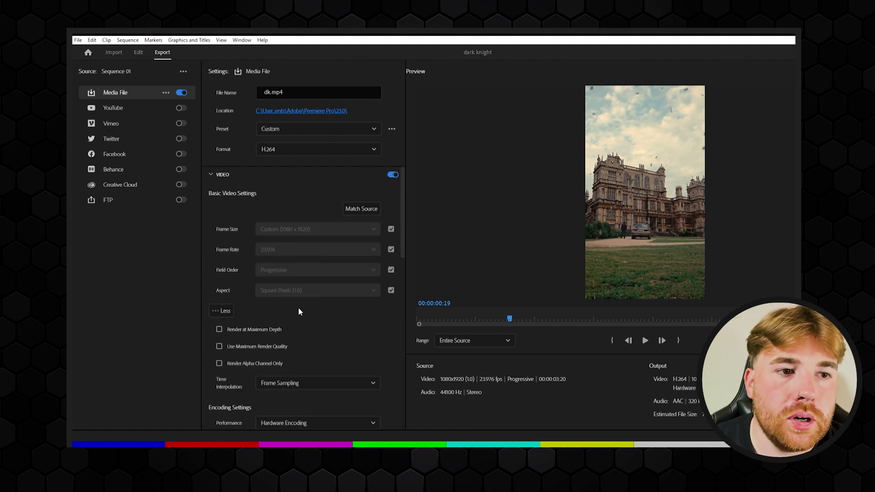
scroll(342, 303, "down", 1)
scroll(349, 300, "down", 1)
scroll(354, 293, "down", 2)
scroll(362, 287, "down", 4)
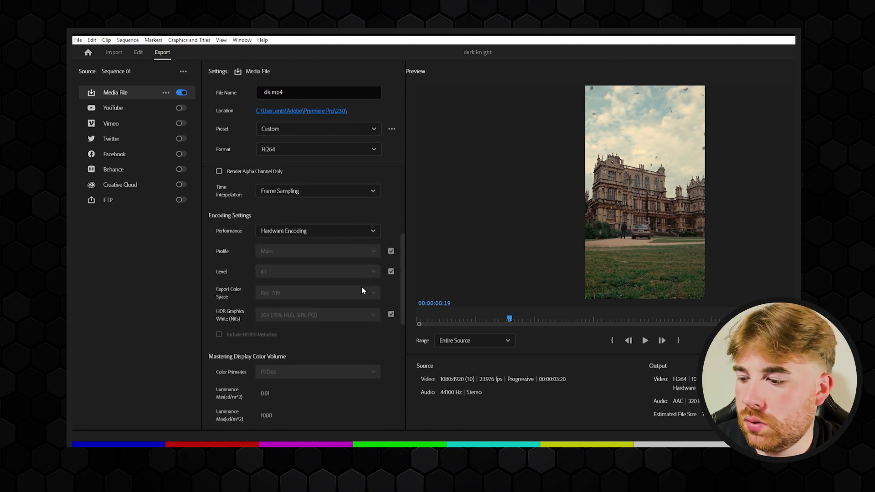
scroll(361, 286, "down", 2)
scroll(361, 286, "down", 4)
scroll(315, 274, "down", 2)
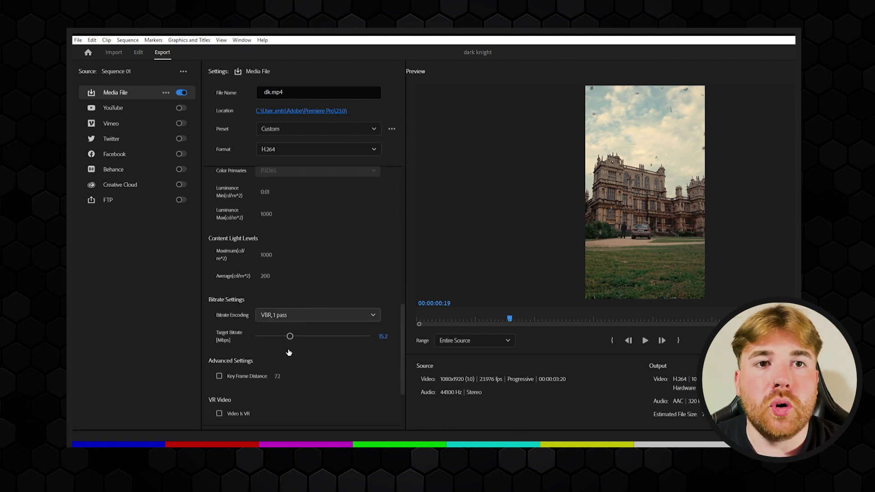
left_click(318, 314)
left_click(273, 298)
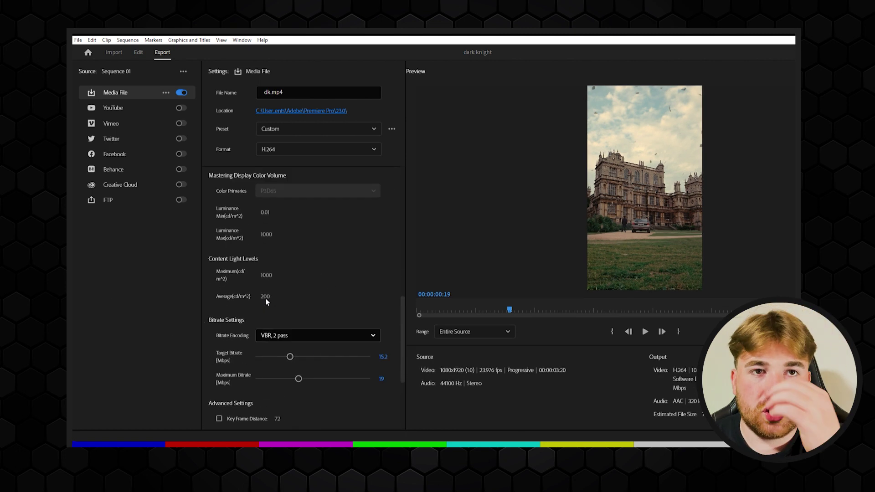
type("1")
Set the target bitrate to 15 Mbps and maximum to 20 Mbps.
left_click(381, 340)
type("5")
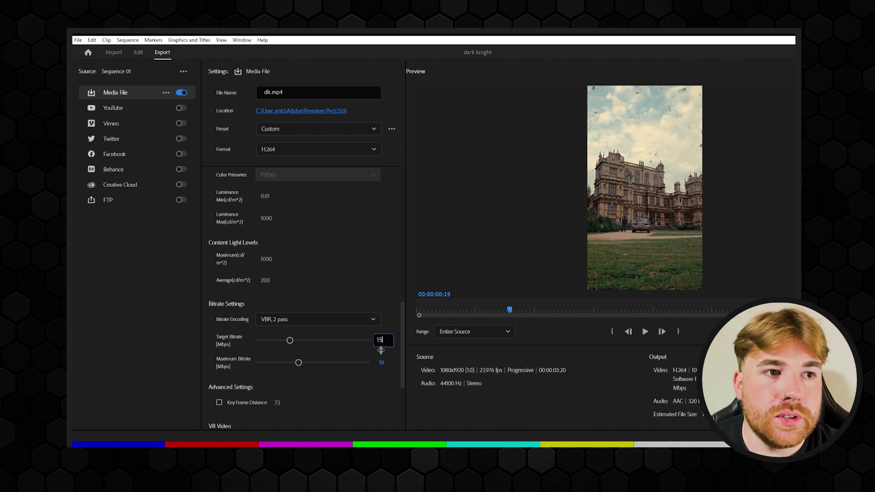
type("20")
key("Return")
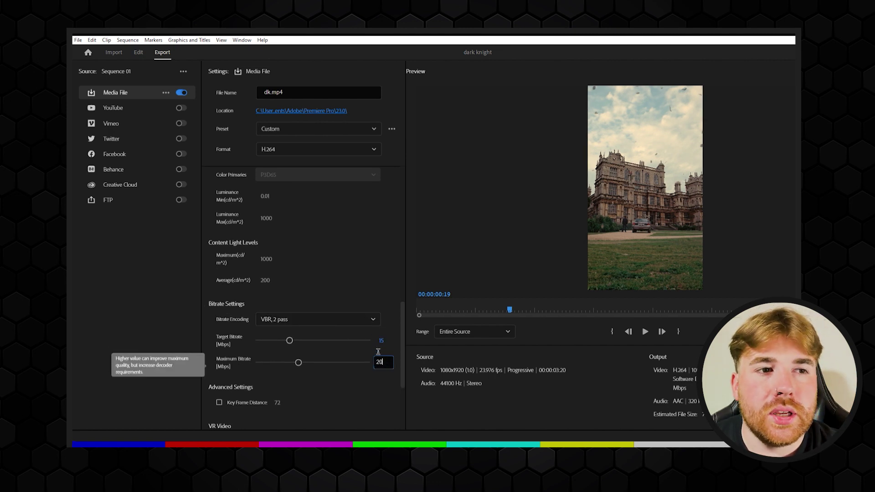
key("Return")
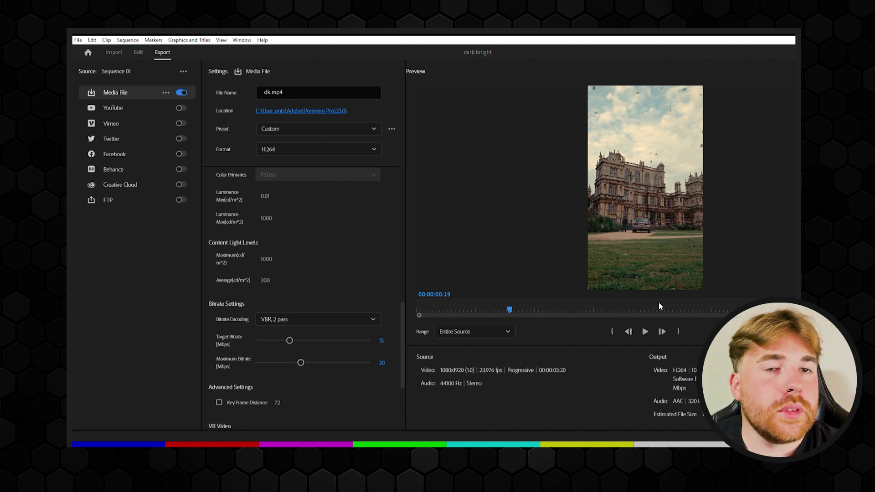
left_click(415, 310)
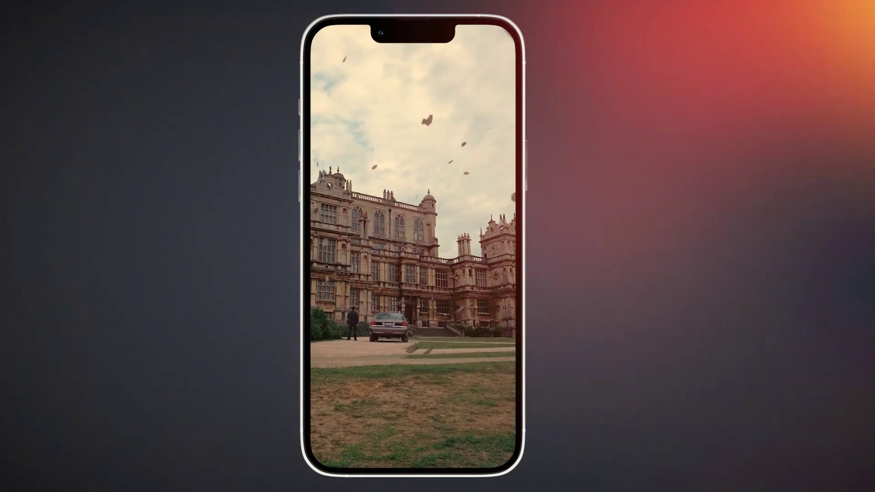